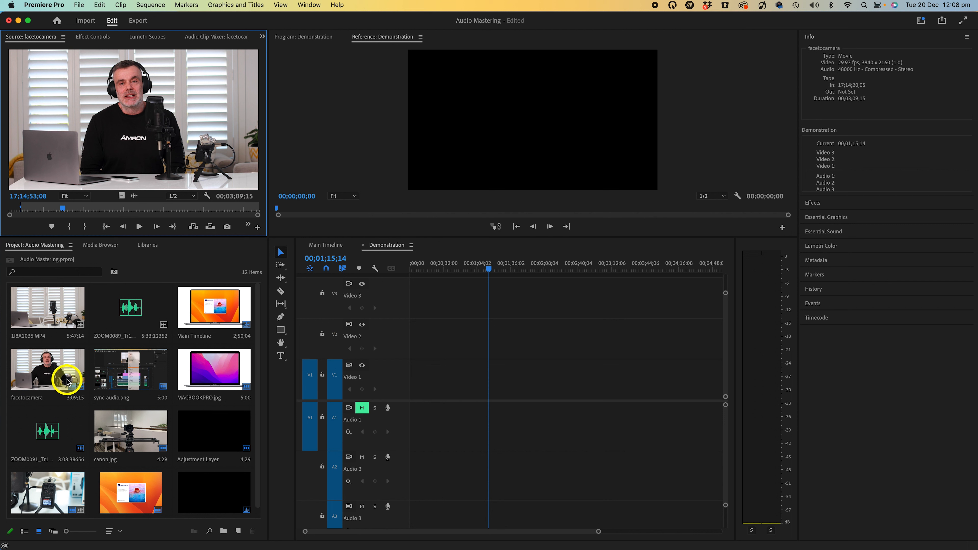
Place the facetocamera clip on Video 1 and Audio 1 and align the ZOOM0091 recording beneath it on Audio 2
left_click_drag(48, 371, 454, 393)
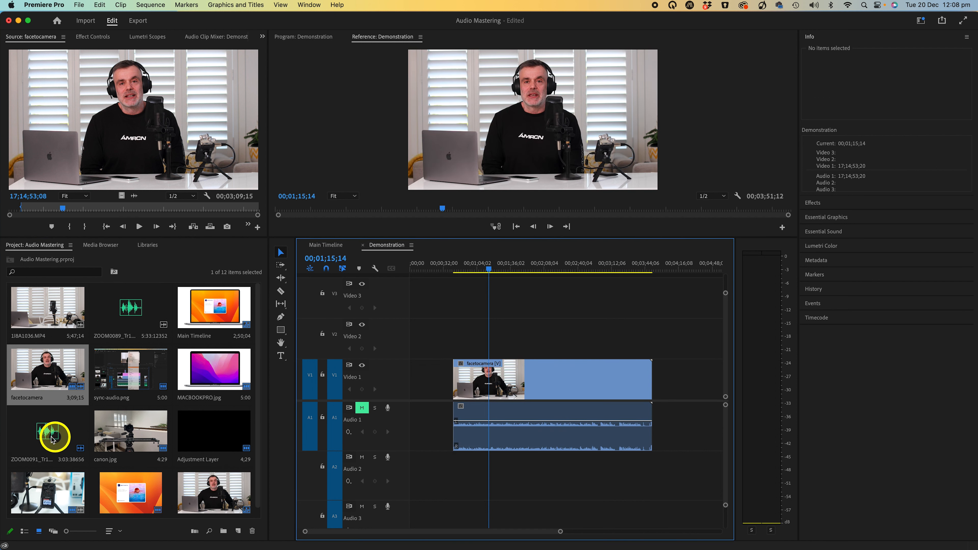
mouse_move(53, 428)
left_mouse_down()
mouse_move(388, 457)
mouse_move(455, 479)
left_mouse_up()
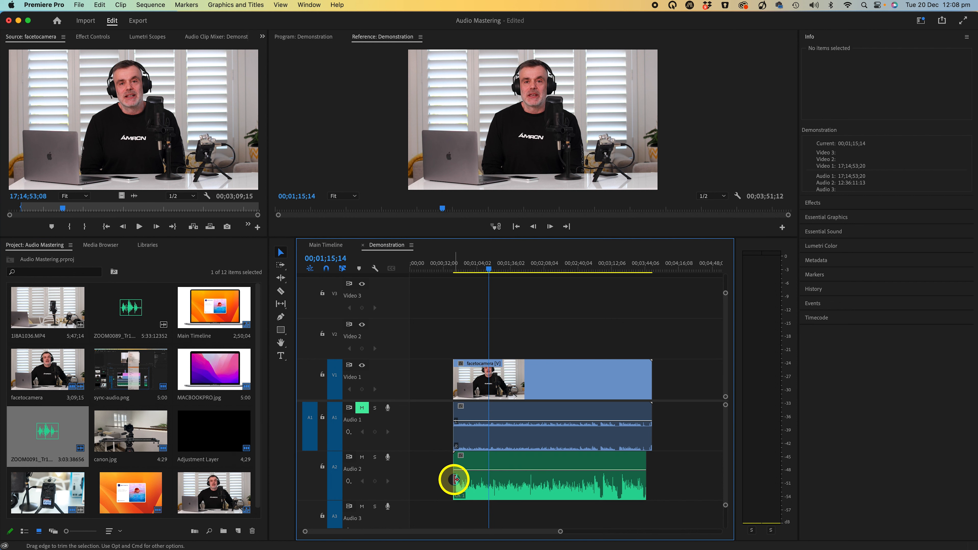
left_click(601, 451)
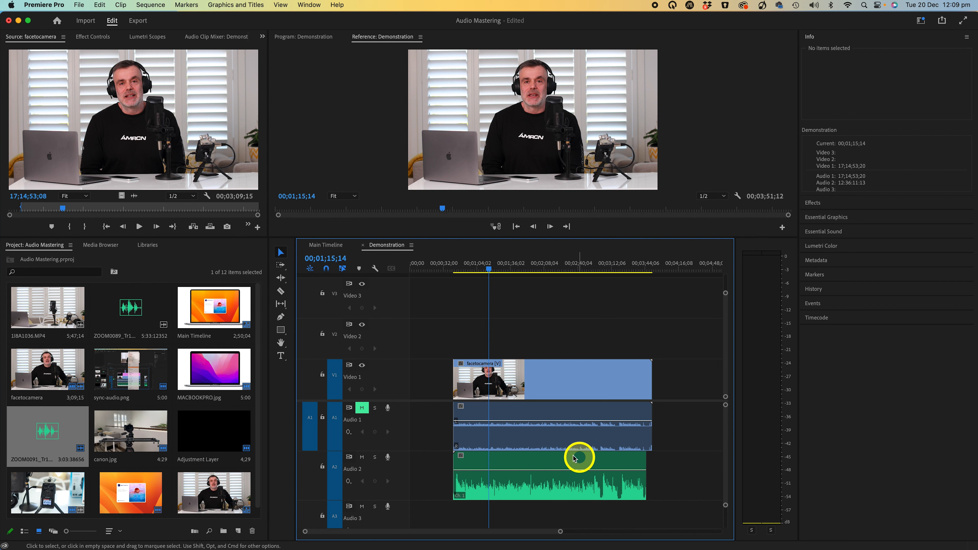
Synchronize the facetocamera clip and the ZOOM0091 recording by Audio, using track channel 1
left_click_drag(478, 332, 505, 431)
mouse_move(512, 373)
left_mouse_down()
mouse_move(564, 372)
mouse_move(495, 372)
mouse_move(522, 371)
mouse_move(513, 372)
left_mouse_up()
left_click_drag(542, 327, 598, 440)
right_click(596, 439)
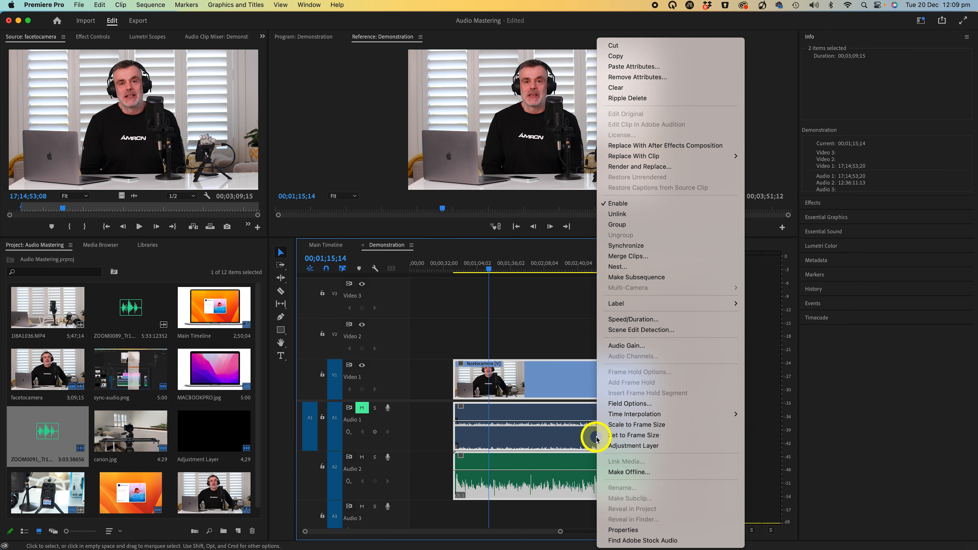
left_click(650, 246)
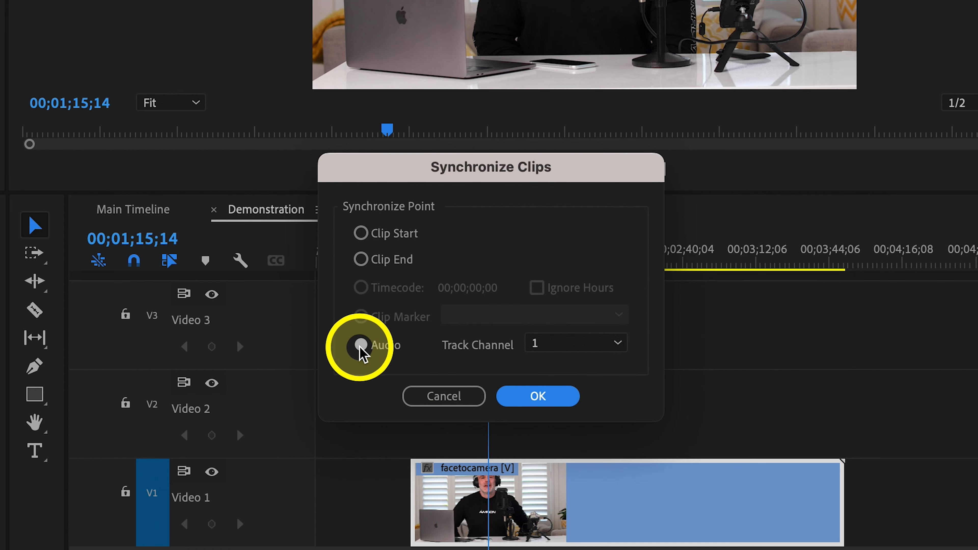
left_click(540, 397)
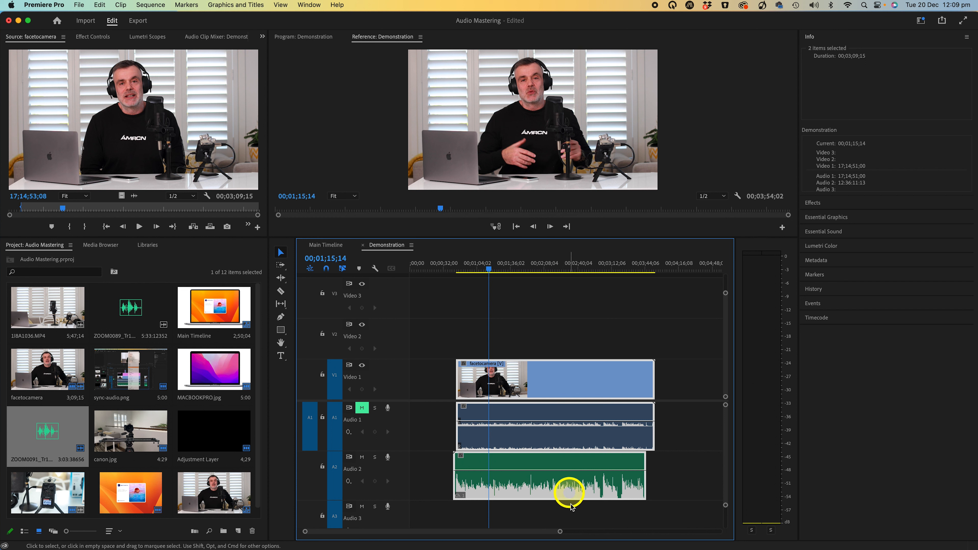
Enlarge the video and audio tracks to compare the synced waveforms, and check the Show Audio Waveform timeline display option
mouse_move(561, 533)
left_mouse_down()
mouse_move(518, 529)
mouse_move(559, 529)
mouse_move(541, 529)
left_mouse_up()
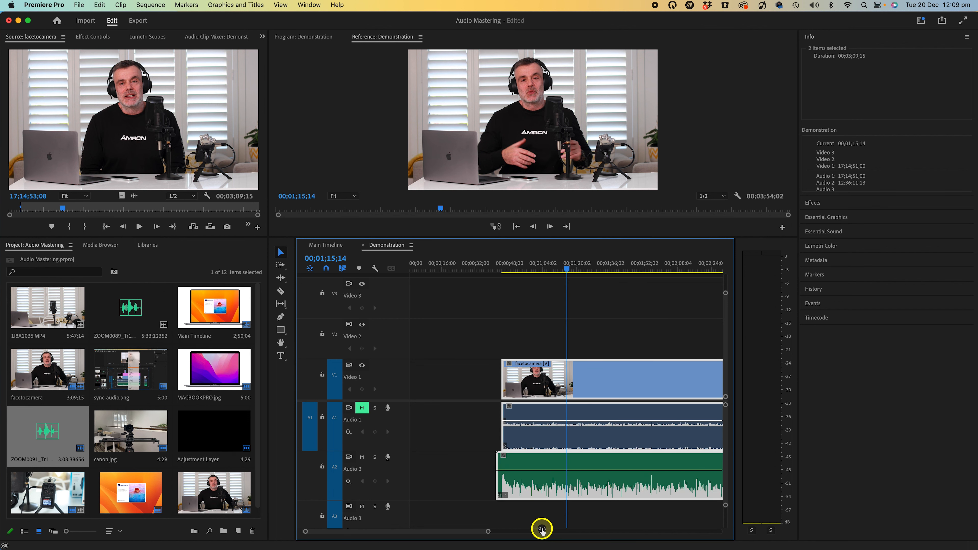
scroll(575, 500, "right", 5)
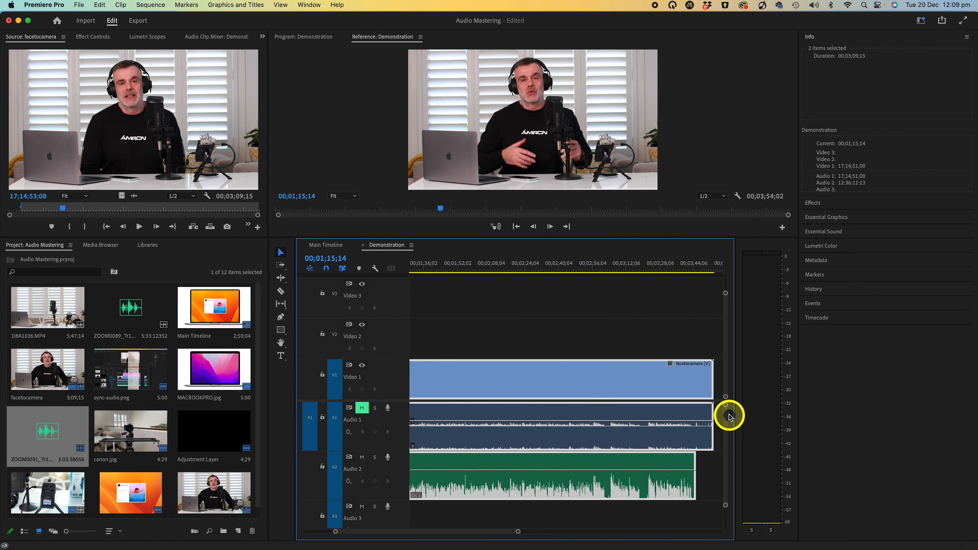
mouse_move(725, 406)
left_mouse_down()
mouse_move(723, 420)
mouse_move(713, 395)
left_mouse_up()
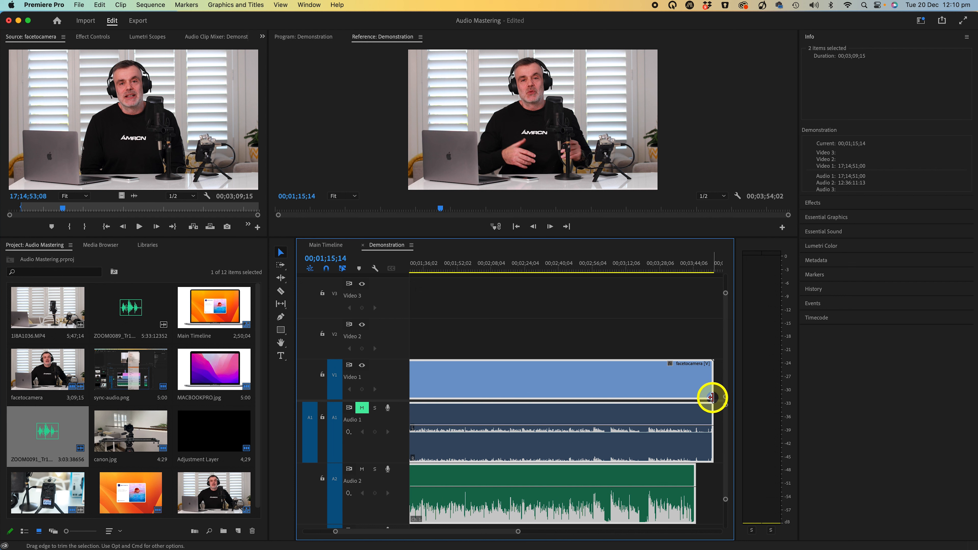
left_click_drag(725, 293, 726, 312)
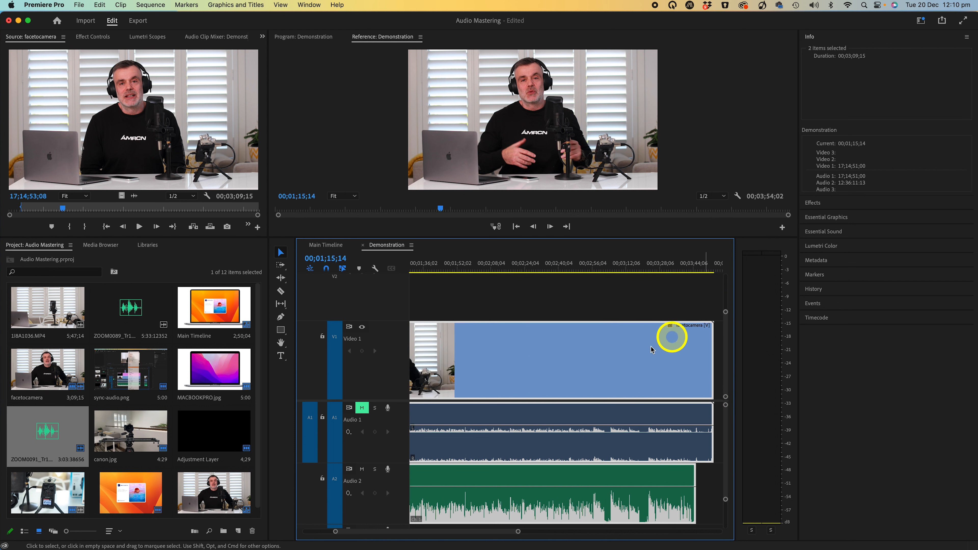
scroll(605, 360, "up", 3)
scroll(604, 363, "down", 2)
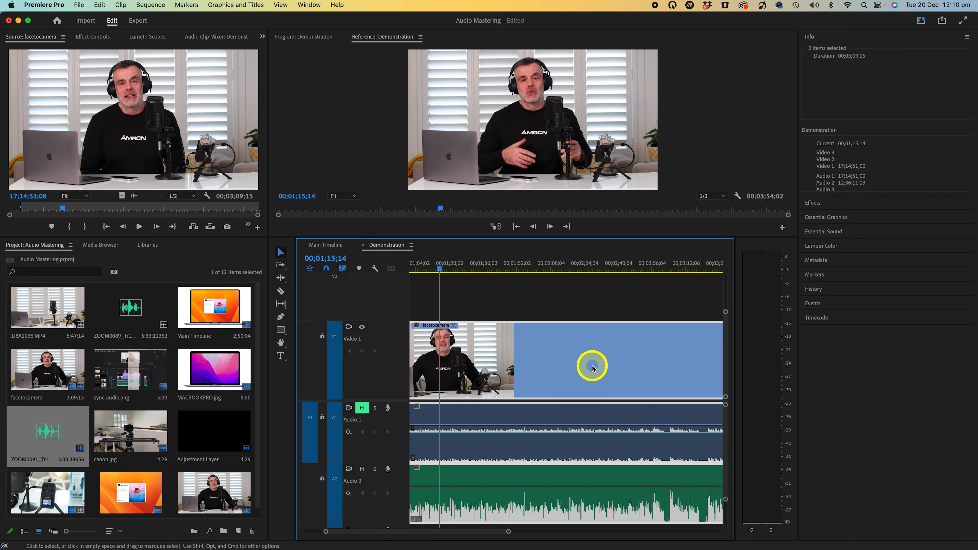
scroll(559, 406, "down", 2)
scroll(546, 422, "up", 2)
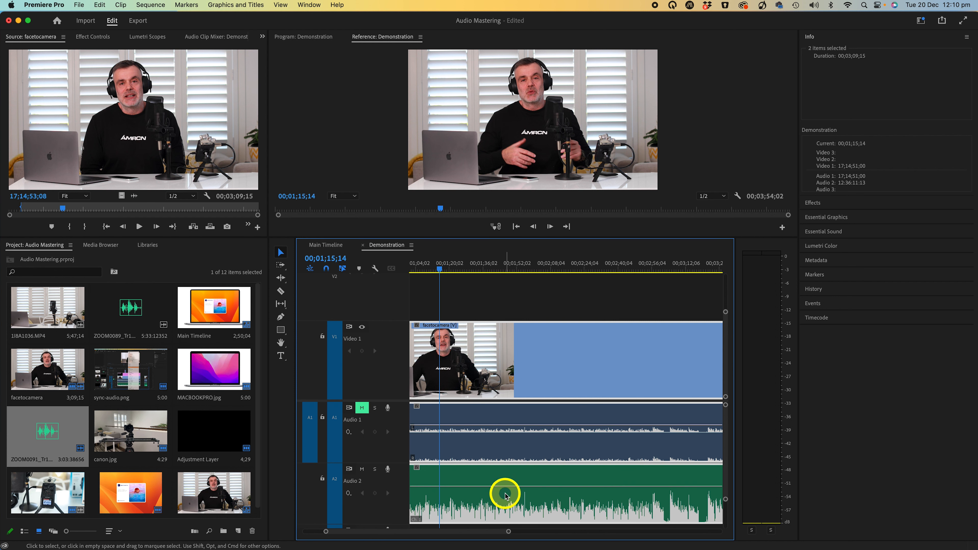
left_click(375, 270)
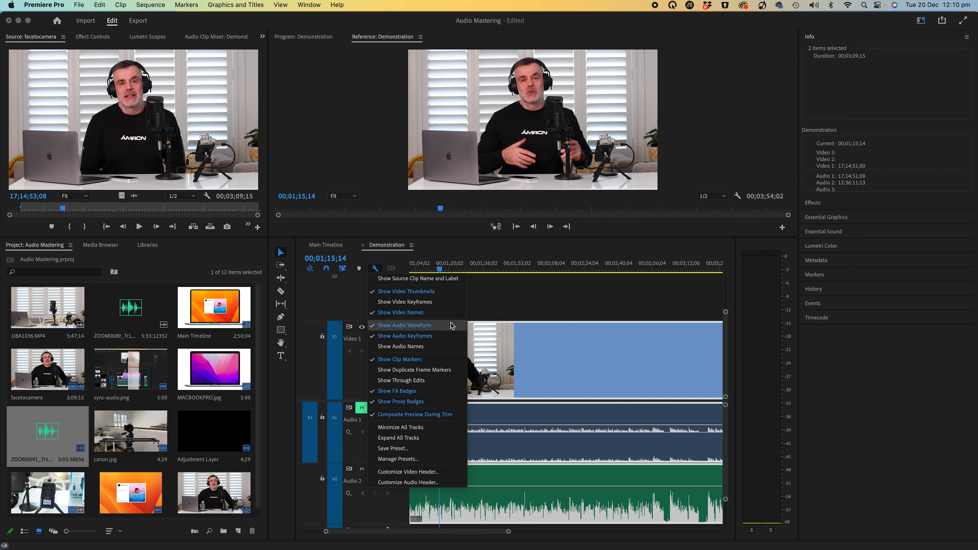
left_click(614, 307)
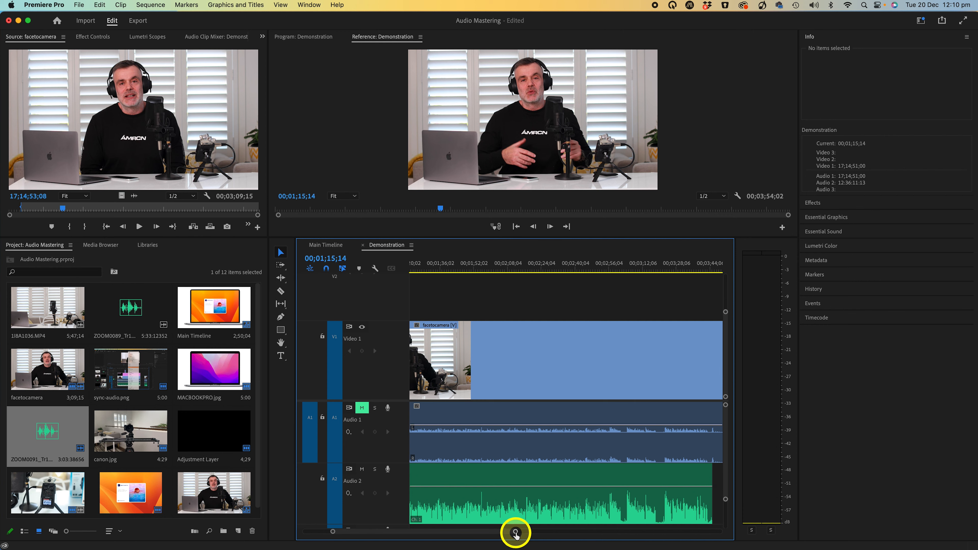
Move the synced video and audio clips together so the video starts at about 00;01;15;14
left_click_drag(515, 534, 578, 529)
mouse_move(439, 302)
left_mouse_down()
mouse_move(542, 483)
mouse_move(568, 511)
left_mouse_up()
left_click_drag(543, 364, 573, 359)
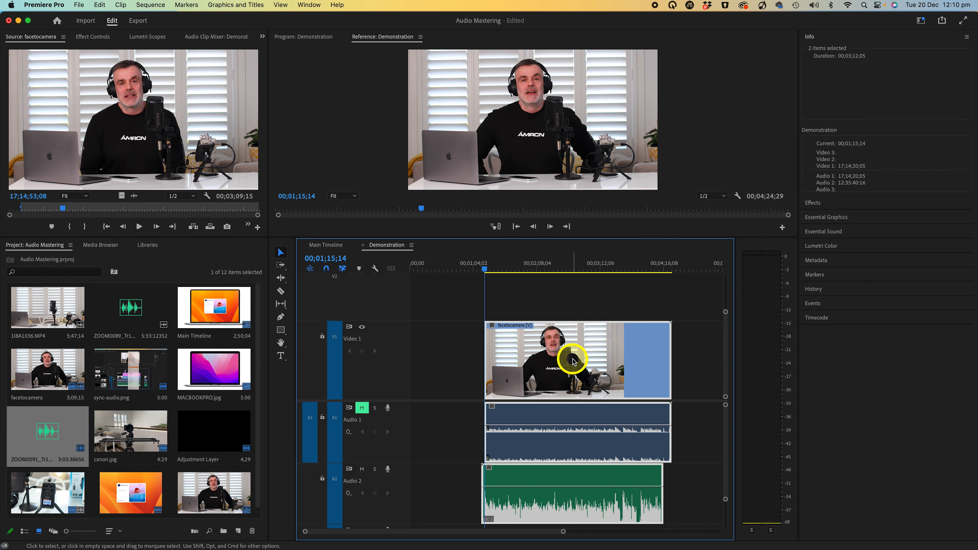
Switch to the Audio workspace
left_click(310, 6)
mouse_move(310, 20)
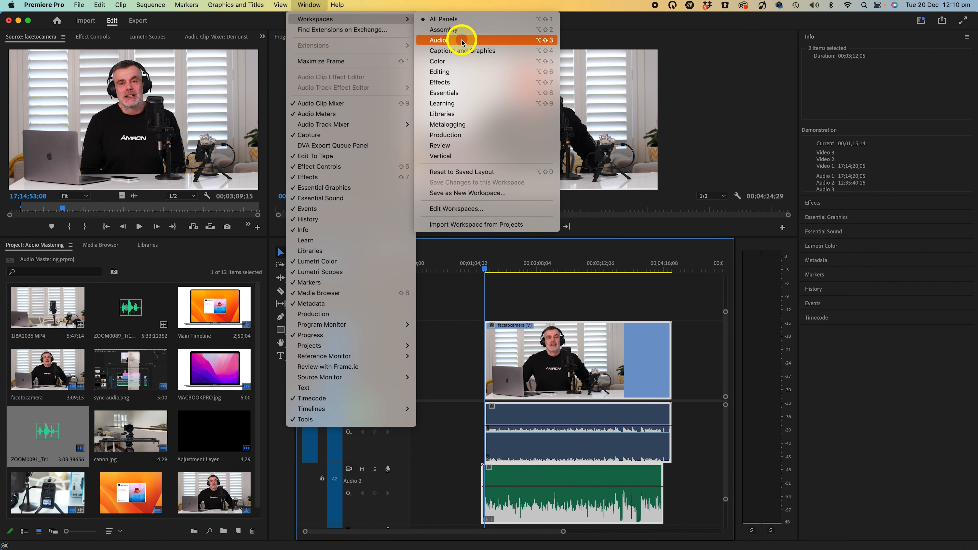
left_click(434, 40)
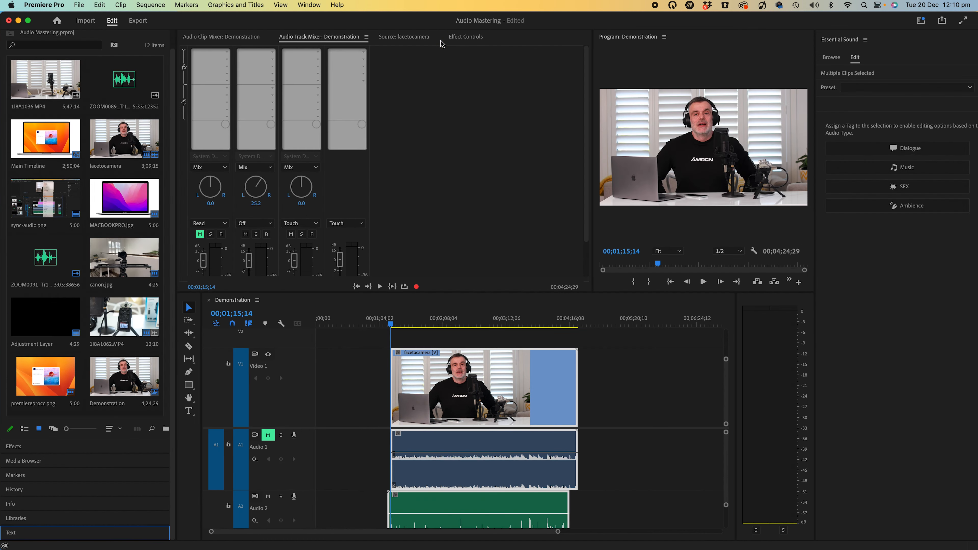
left_click(445, 38)
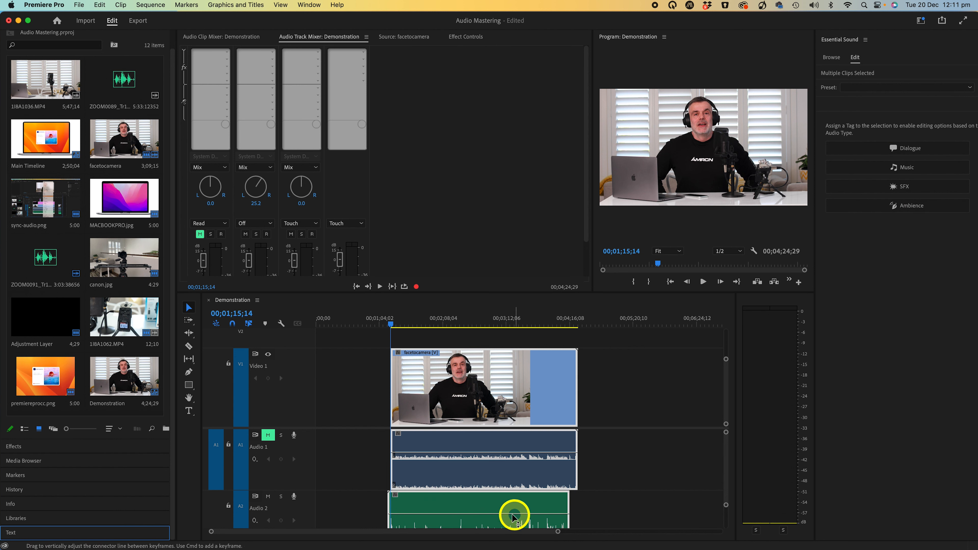
left_click(452, 505)
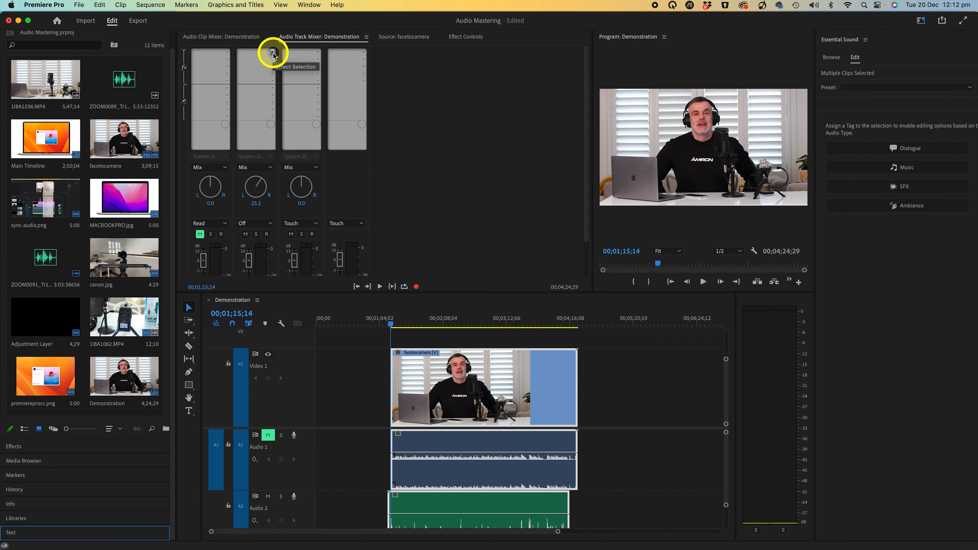
View the Audio Clip Mixer and the list of workspaces, and return to the Audio Track Mixer
left_click(233, 37)
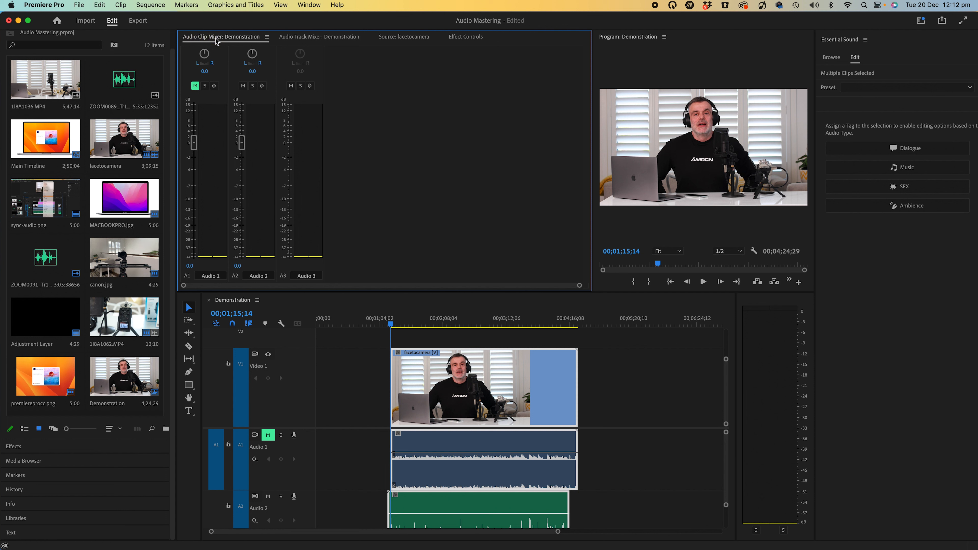
left_click(308, 5)
left_click(318, 19)
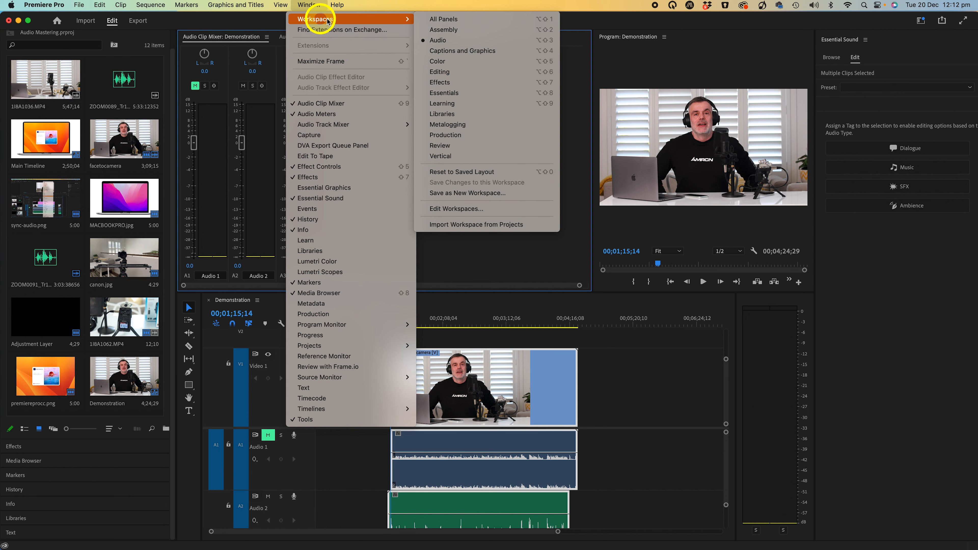
left_click(226, 37)
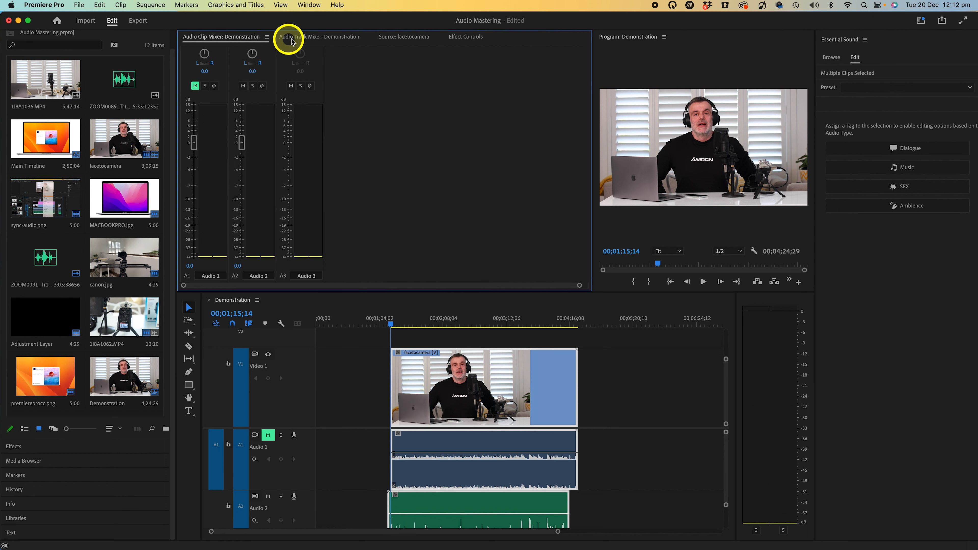
left_click(304, 37)
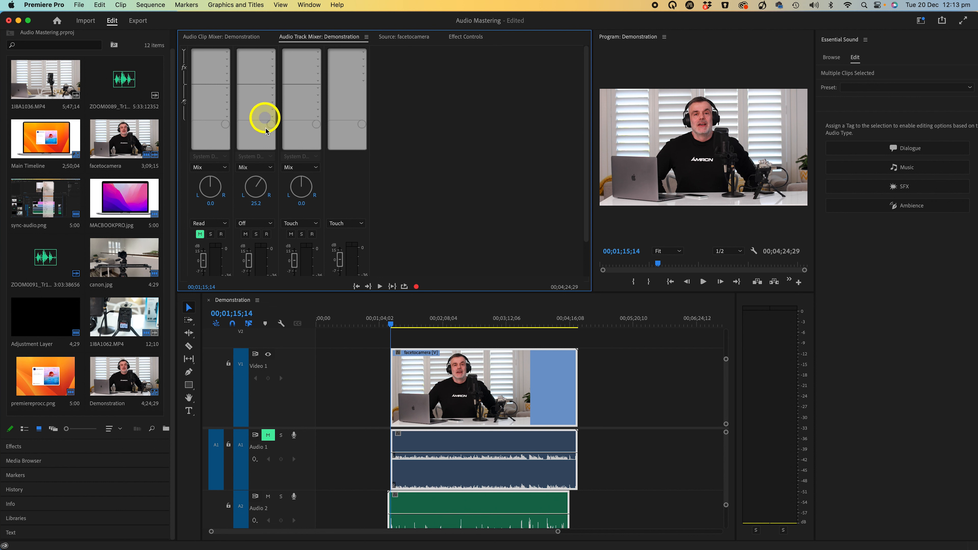
Set the Audio 2 track's left/right balance to 3.7 in the Audio Track Mixer
left_click_drag(253, 186, 260, 178)
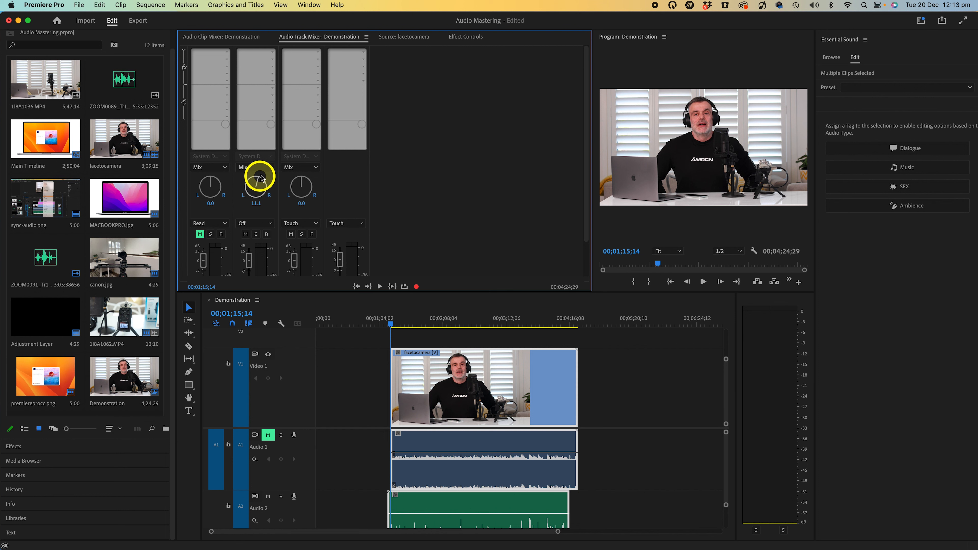
scroll(219, 233, "down", 3)
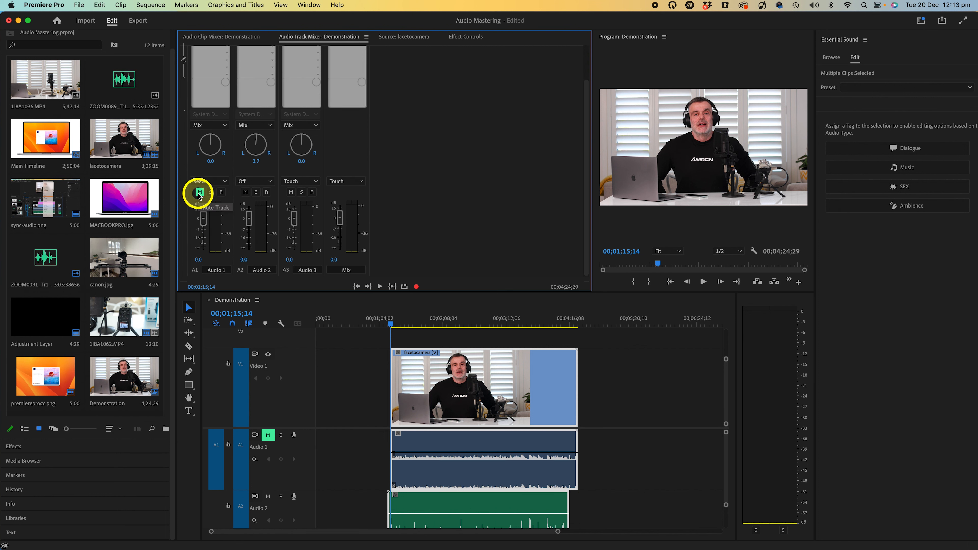
scroll(264, 215, "up", 3)
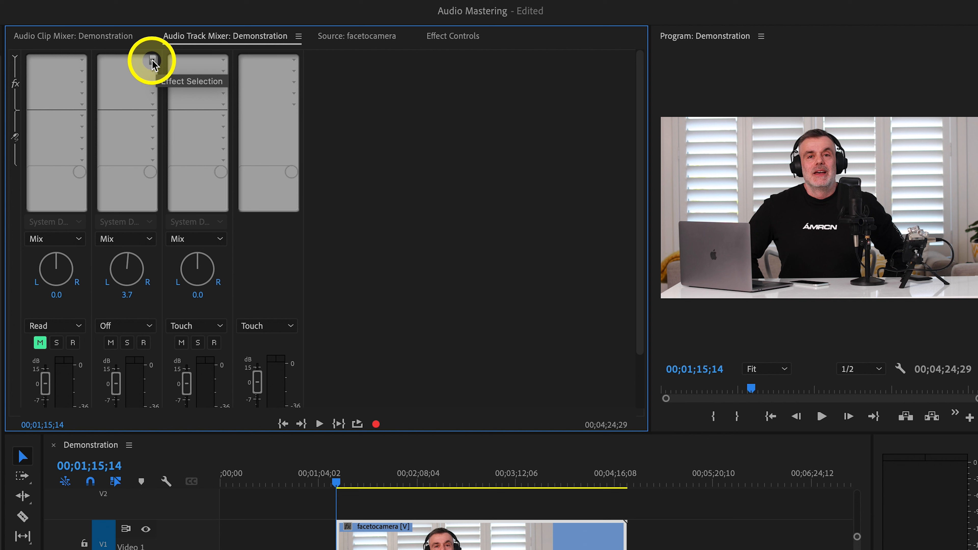
left_click(153, 60)
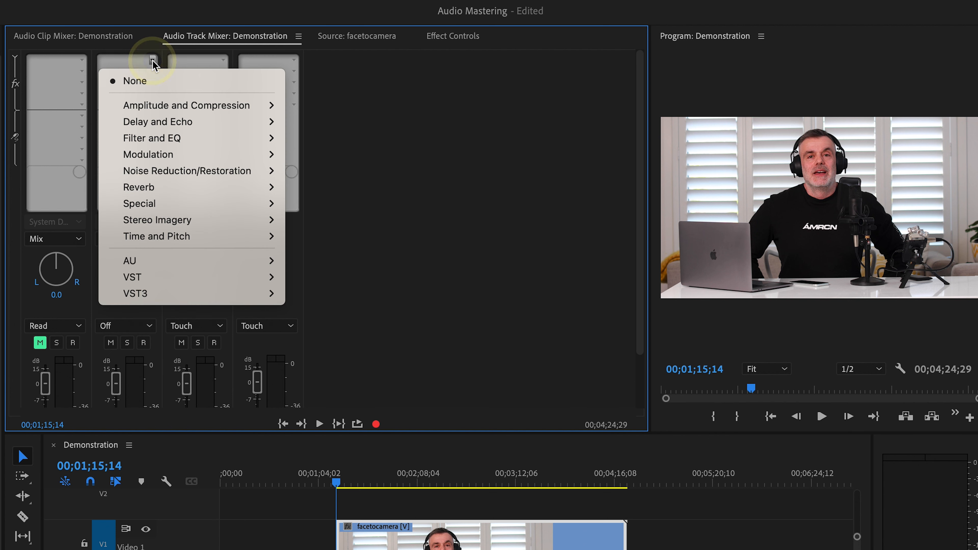
mouse_move(150, 112)
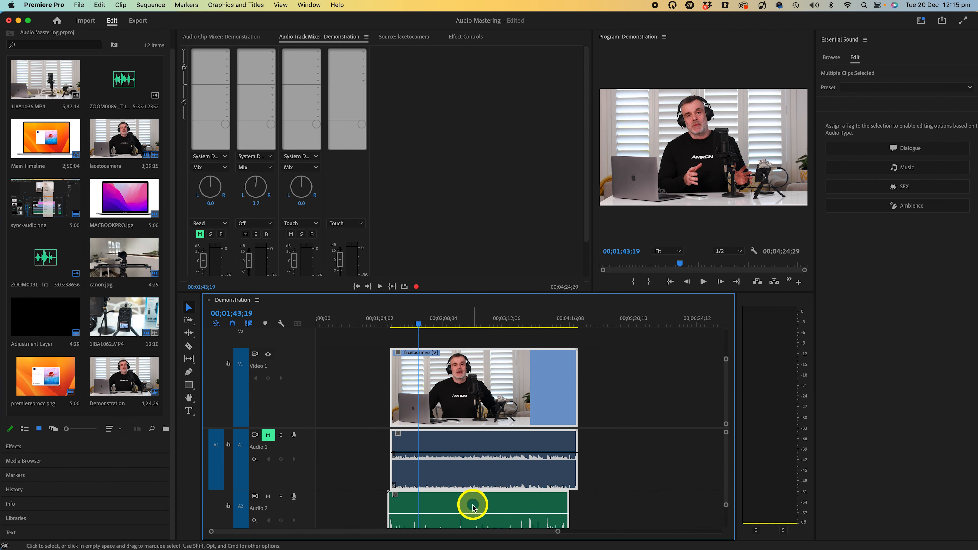
left_click_drag(474, 514, 474, 486)
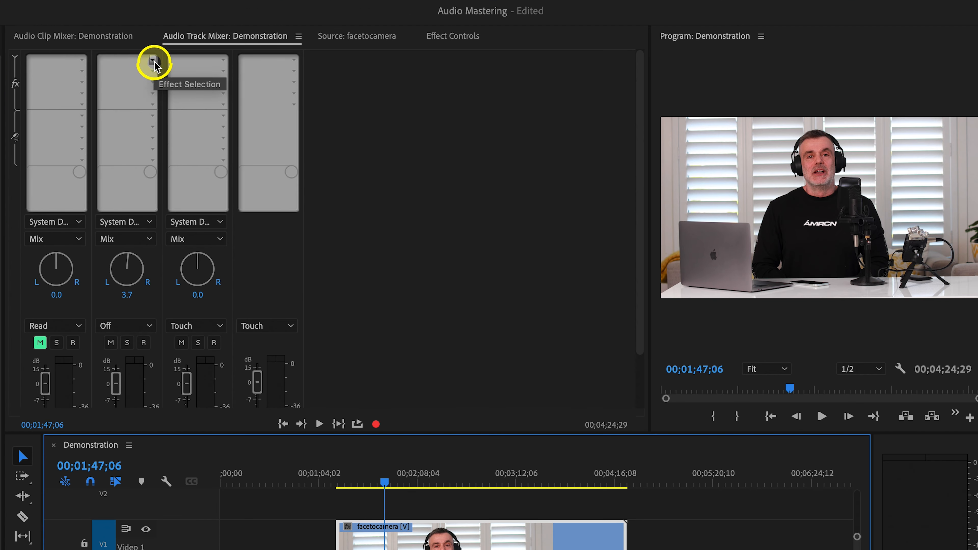
Add the DeNoise effect from Noise Reduction/Restoration to the first effect slot of the Audio 2 track
left_click(153, 61)
mouse_move(154, 103)
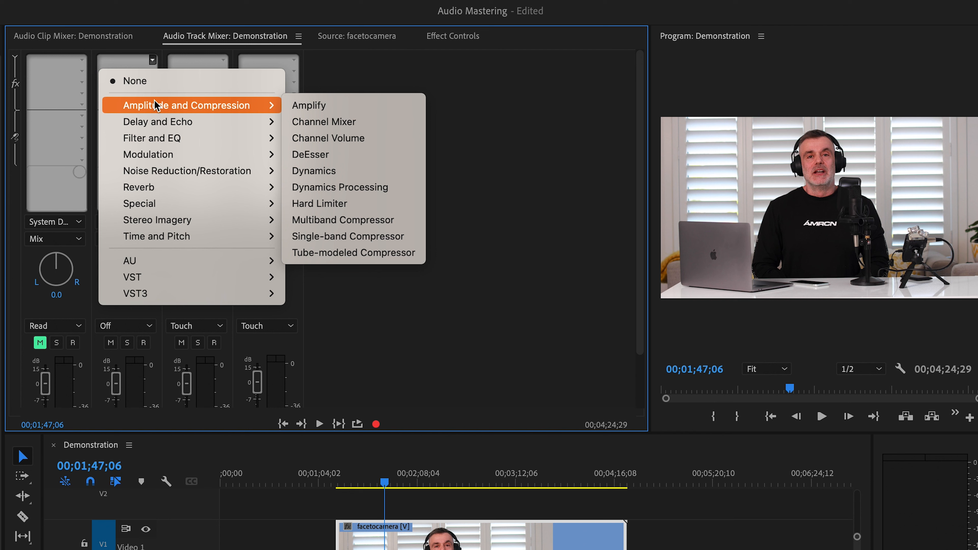
mouse_move(159, 174)
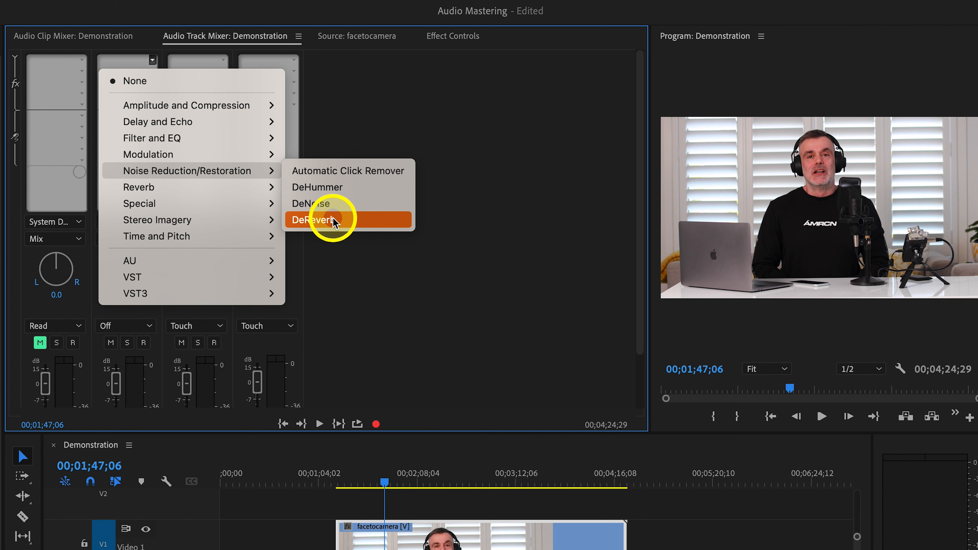
left_click(396, 224)
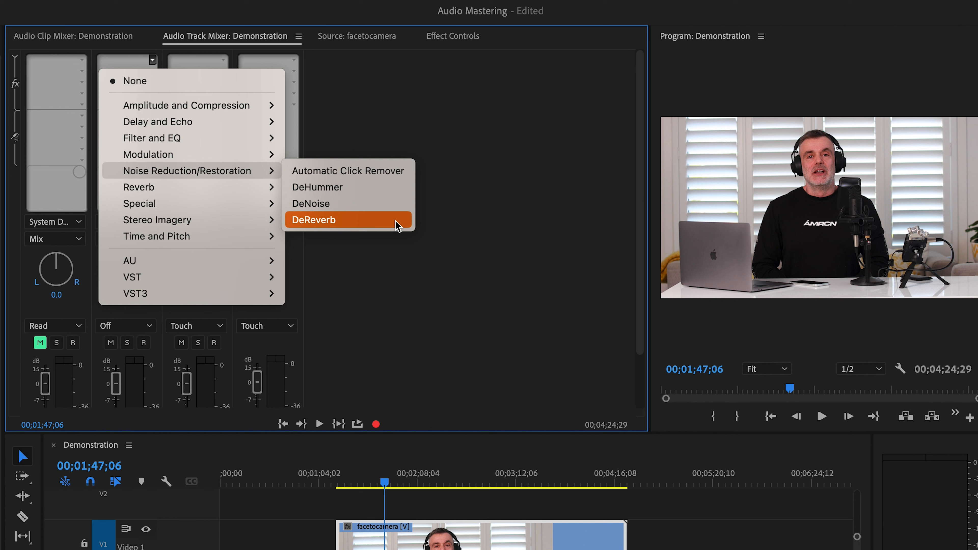
left_click(328, 205)
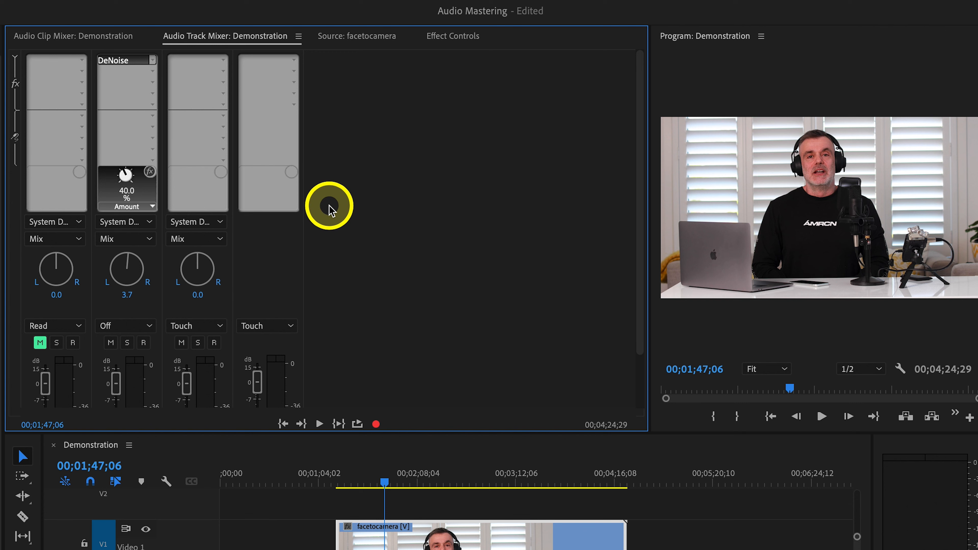
Open the DeNoise effect's editor for Audio 2 and set its Amount to about 32%
double_click(125, 60)
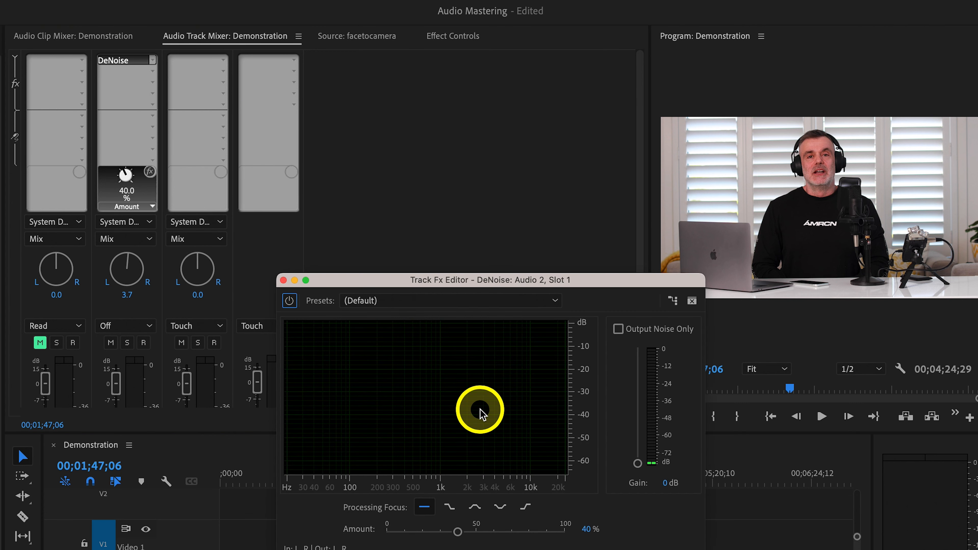
left_click_drag(454, 532, 478, 534)
left_click_drag(478, 360, 443, 360)
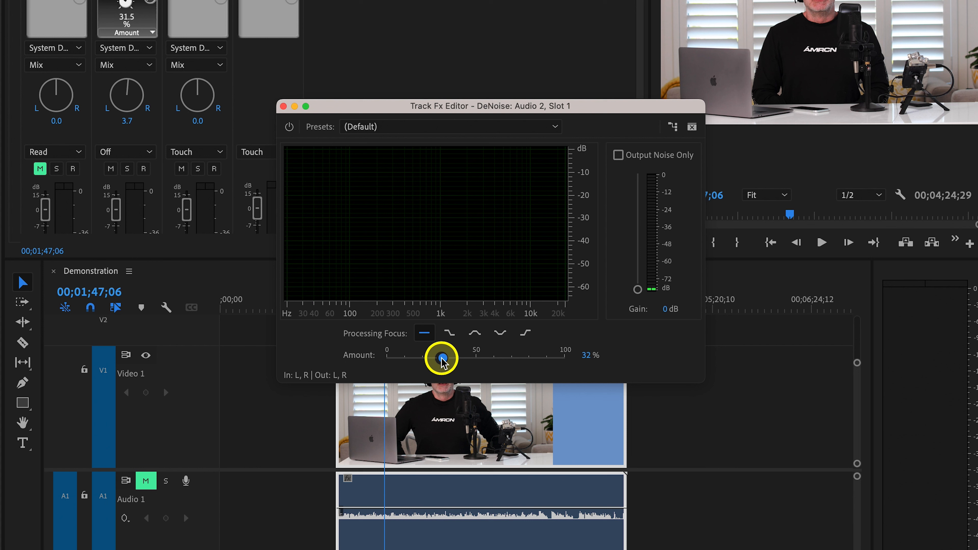
Raise the DeNoise Amount to about 72%, lower it to about 46%, and close the effect's editor
left_click_drag(442, 362, 515, 362)
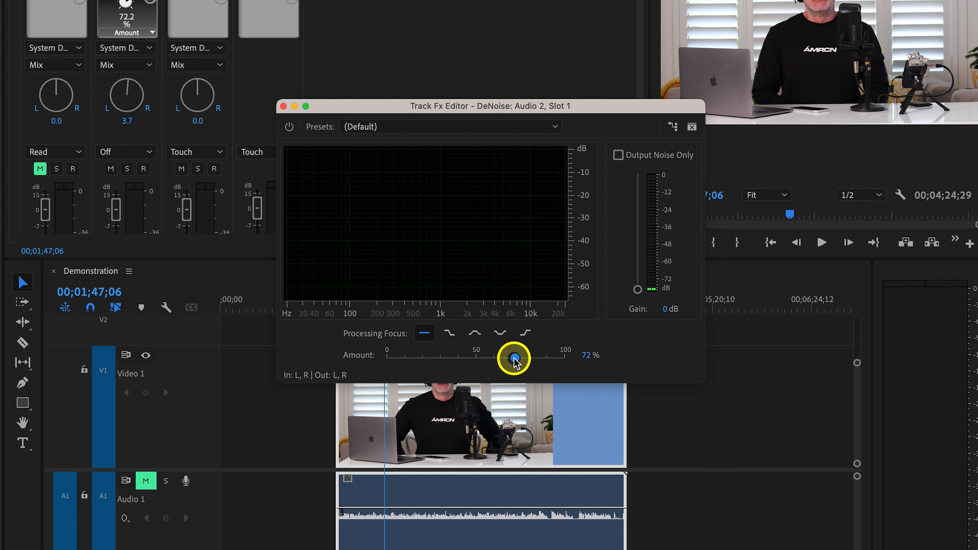
left_click_drag(514, 362, 469, 359)
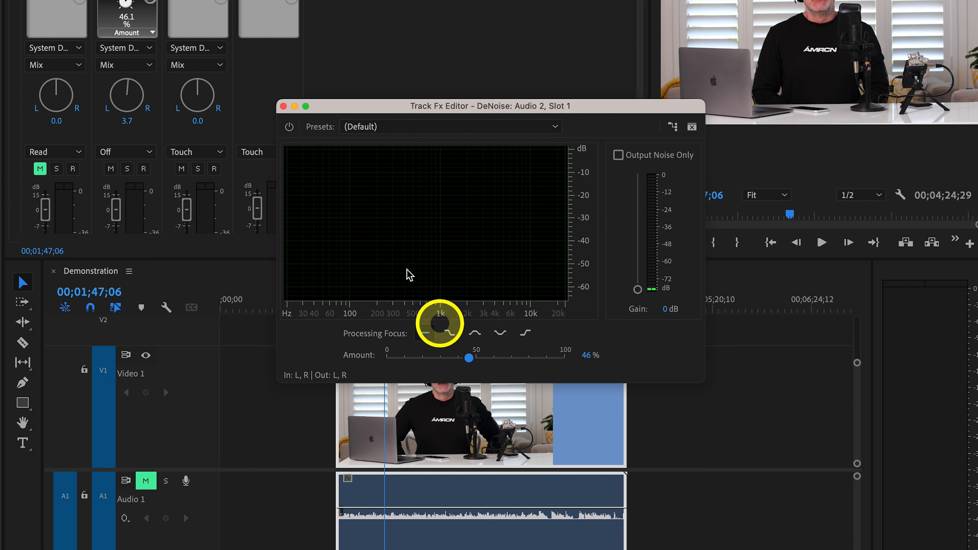
left_click(284, 107)
Replace DeNoise in the first effect slot of Audio 2 with DeReverb from Noise Reduction/Restoration and open its editor
left_click(152, 60)
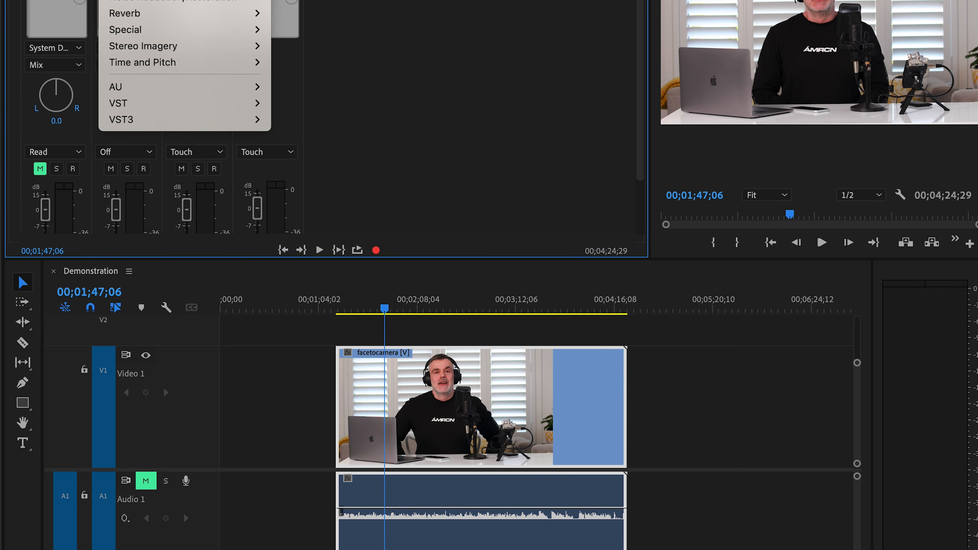
mouse_move(197, 173)
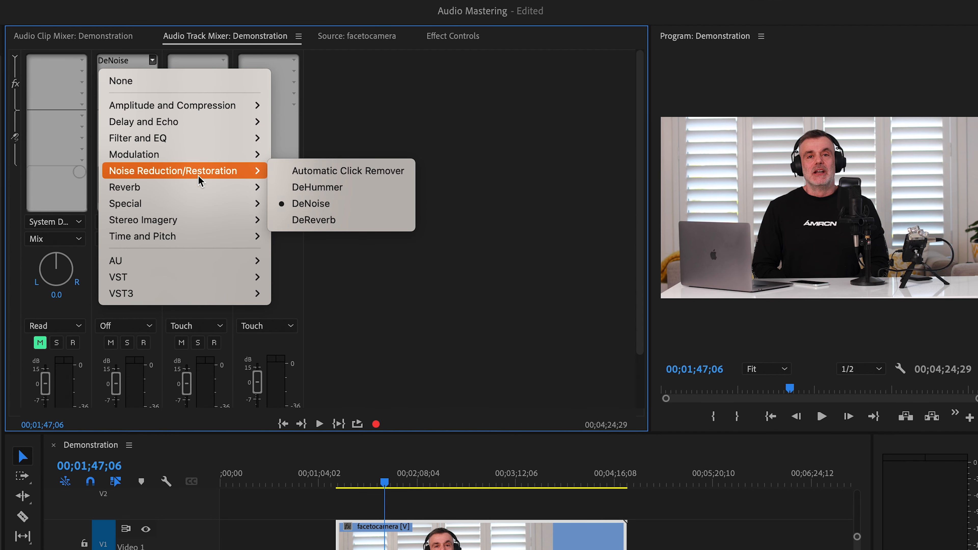
left_click(335, 213)
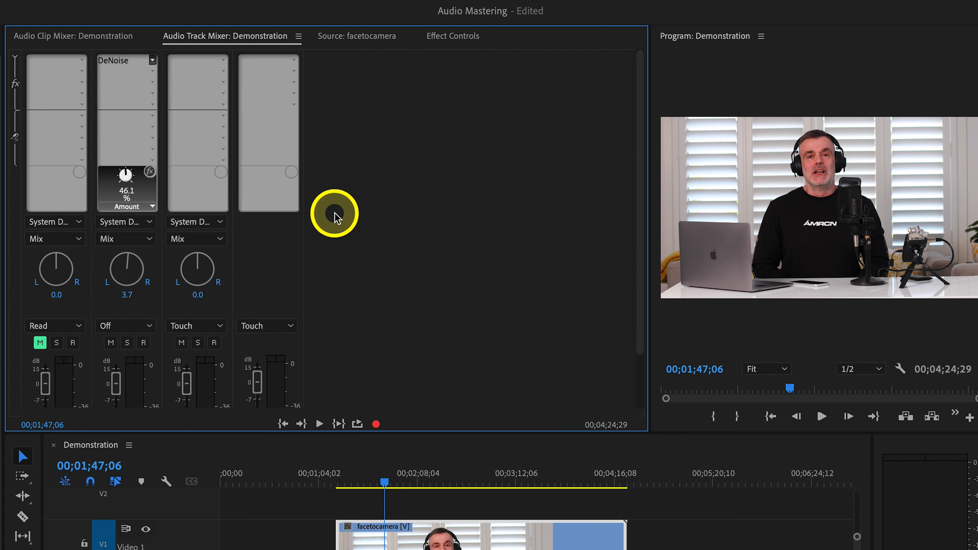
double_click(124, 61)
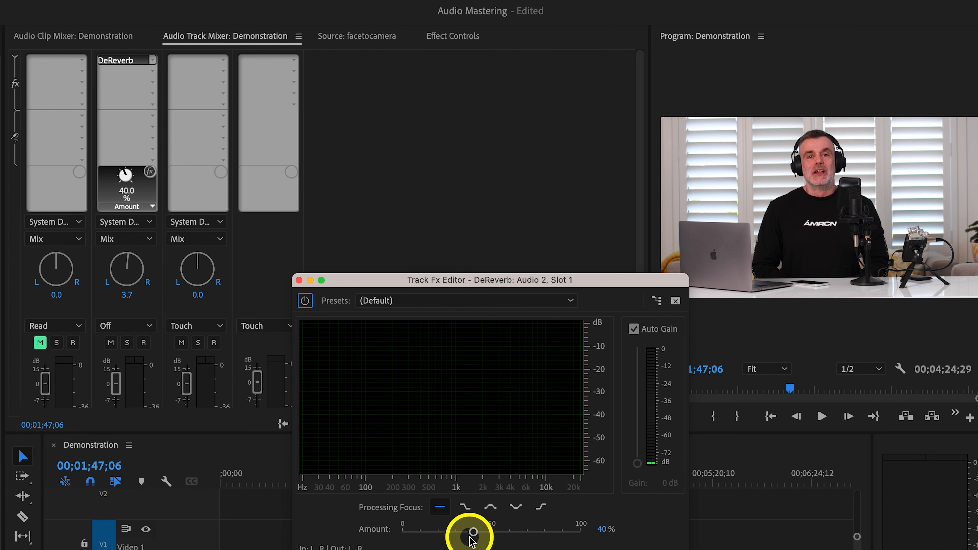
Try a DeReverb Amount of about 78%, set it to 40%, and move the editor clear of the timeline
left_click_drag(474, 533, 544, 534)
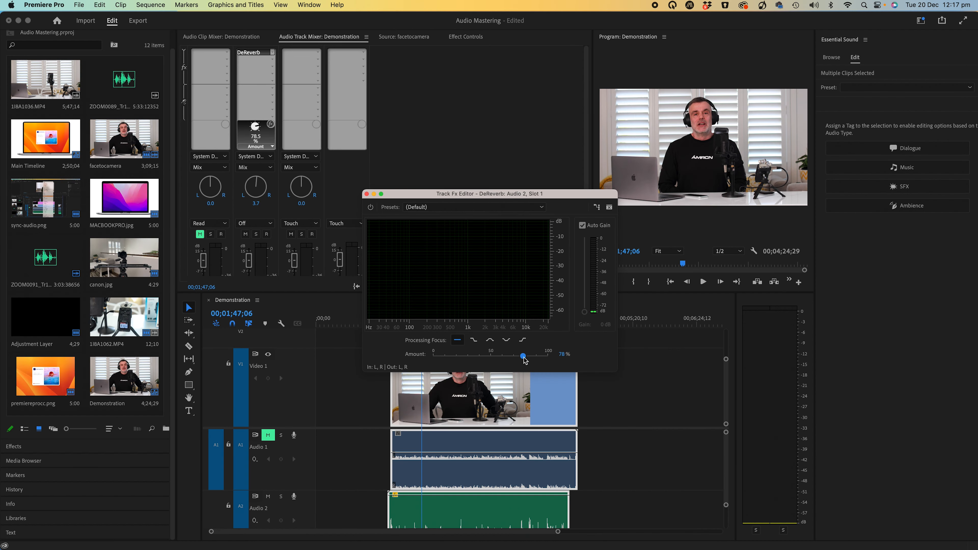
left_click_drag(525, 360, 480, 359)
left_click_drag(482, 199, 490, 114)
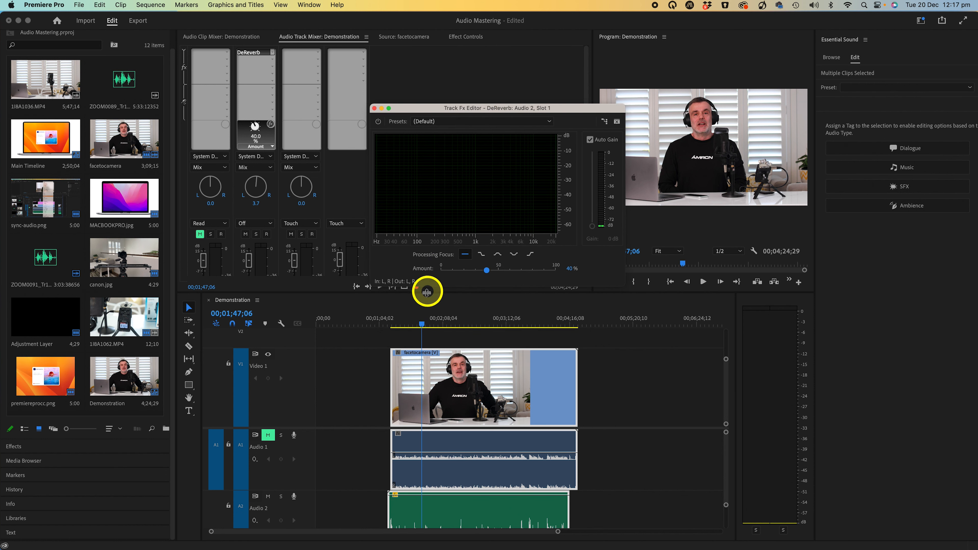
Play the sequence from an earlier point in the clip and compare the voice with DeReverb bypassed and enabled
left_click(412, 322)
key("space")
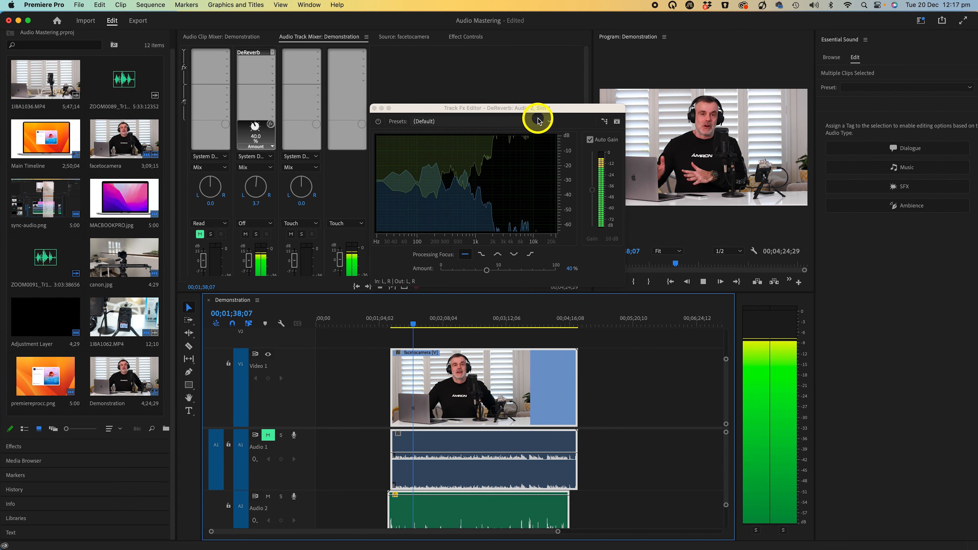
key("space")
left_click(380, 123)
key("space")
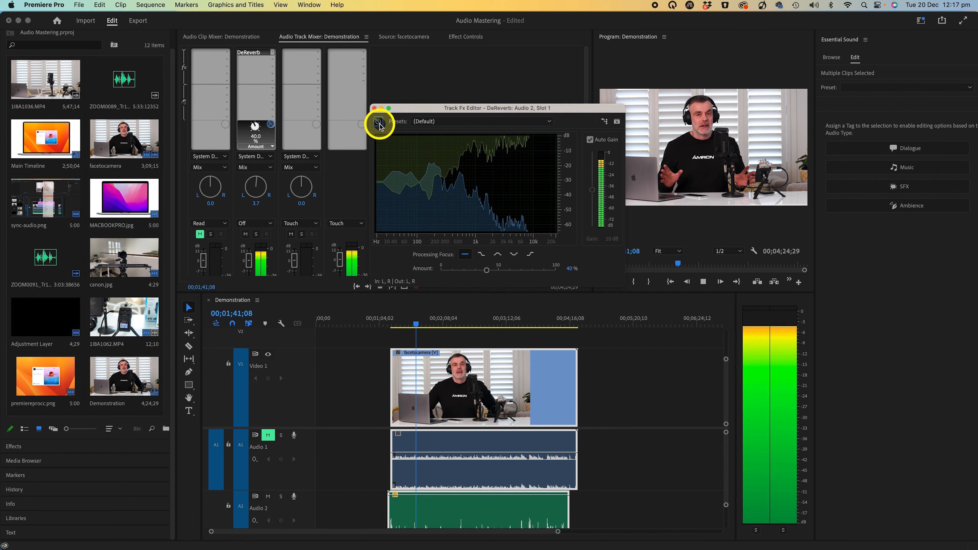
left_click(379, 122)
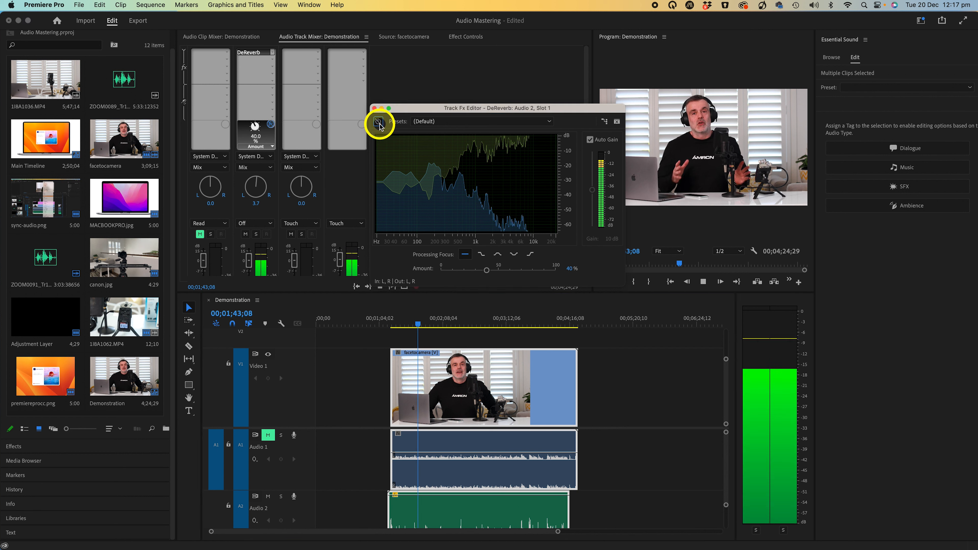
key("space")
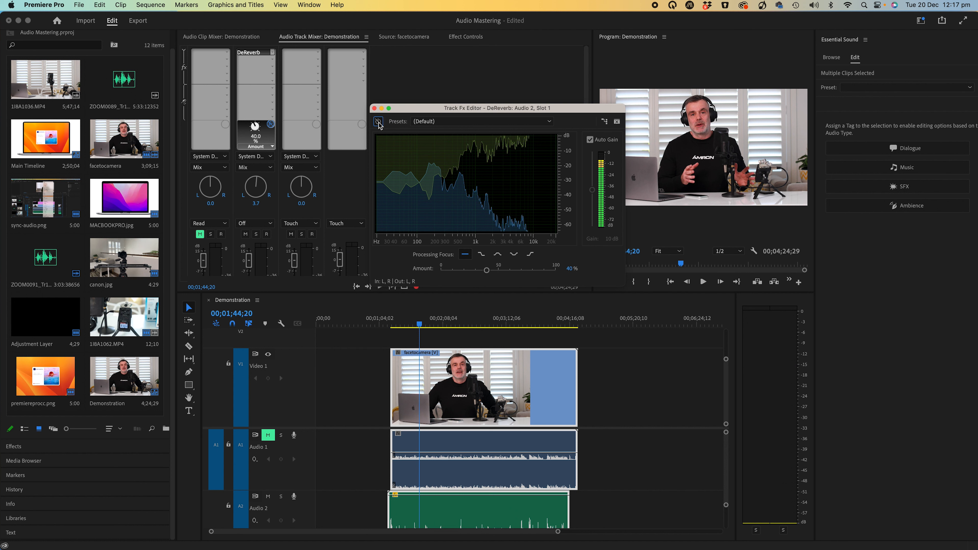
left_click(379, 123)
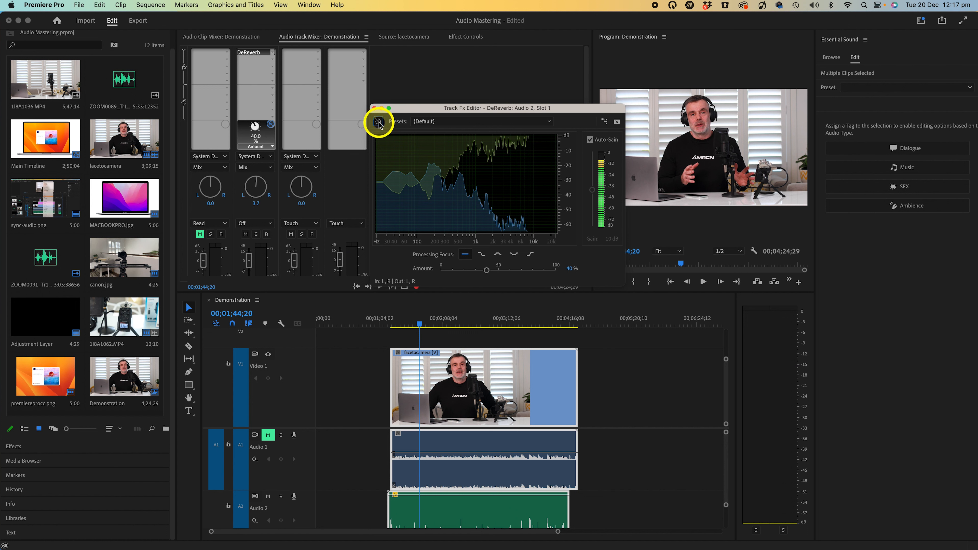
key("space")
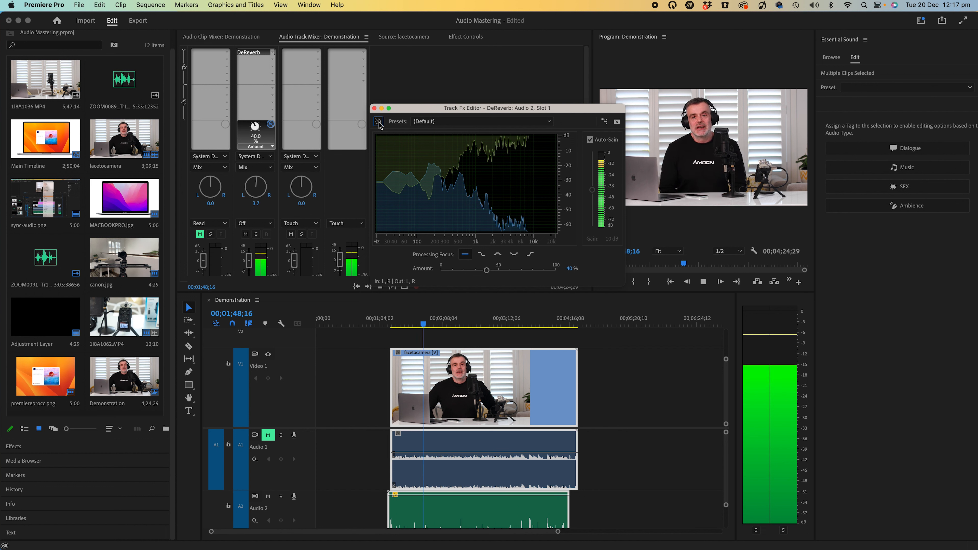
left_click(379, 122)
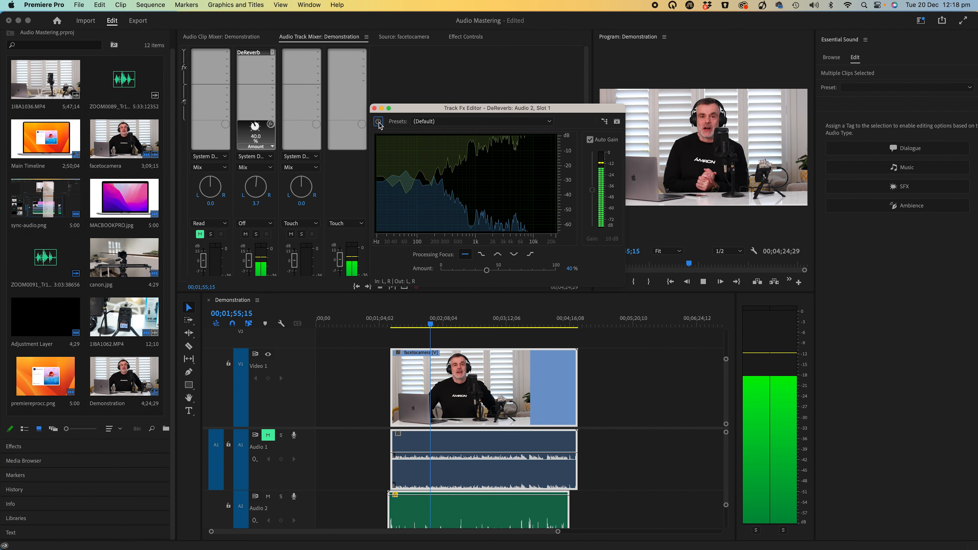
key("space")
Raise the DeReverb Amount to 50%, listen to the playback, and reduce the Amount to about 45%
left_click_drag(486, 271, 499, 272)
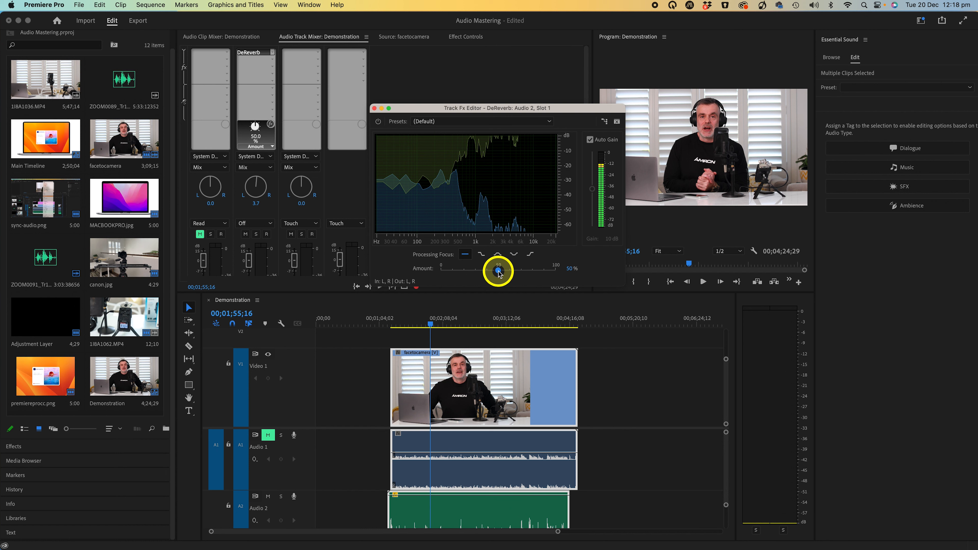
key("space")
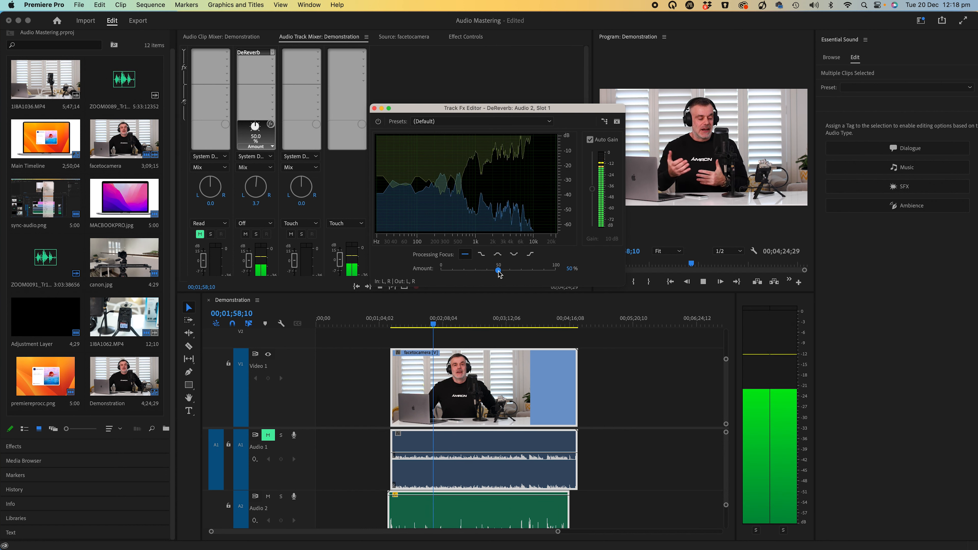
left_click(499, 272)
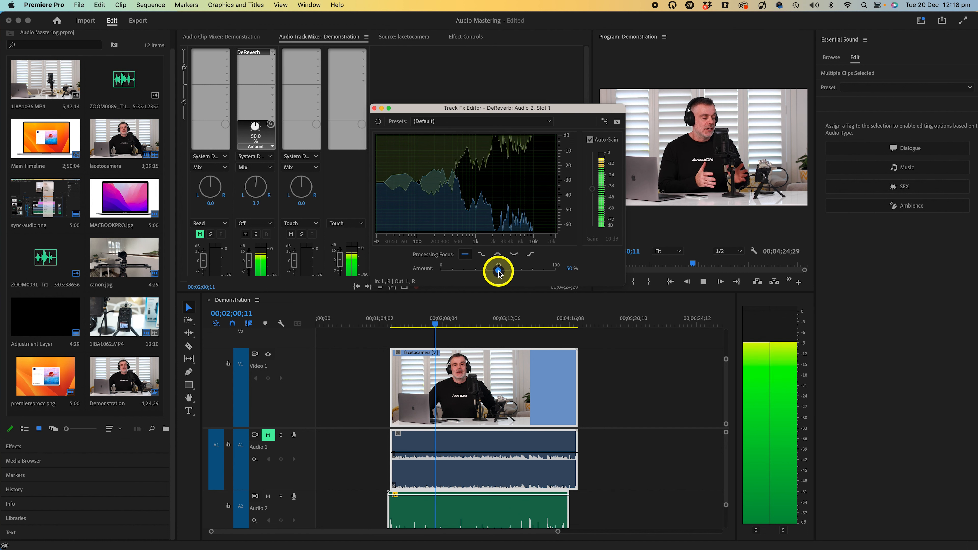
left_click_drag(499, 273, 494, 271)
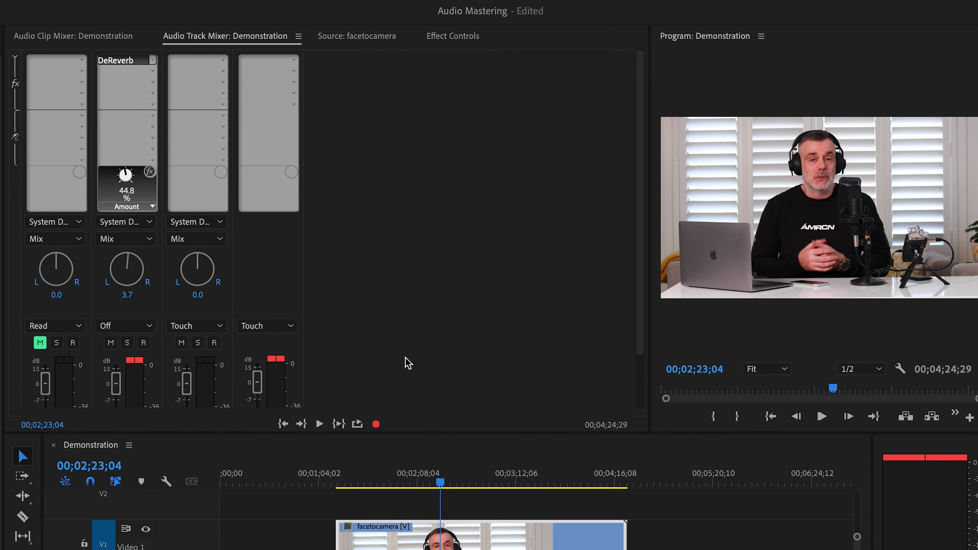
Add the Dynamics effect from Amplitude and Compression to the second effect slot of Audio 2 and open its editor
left_click(153, 72)
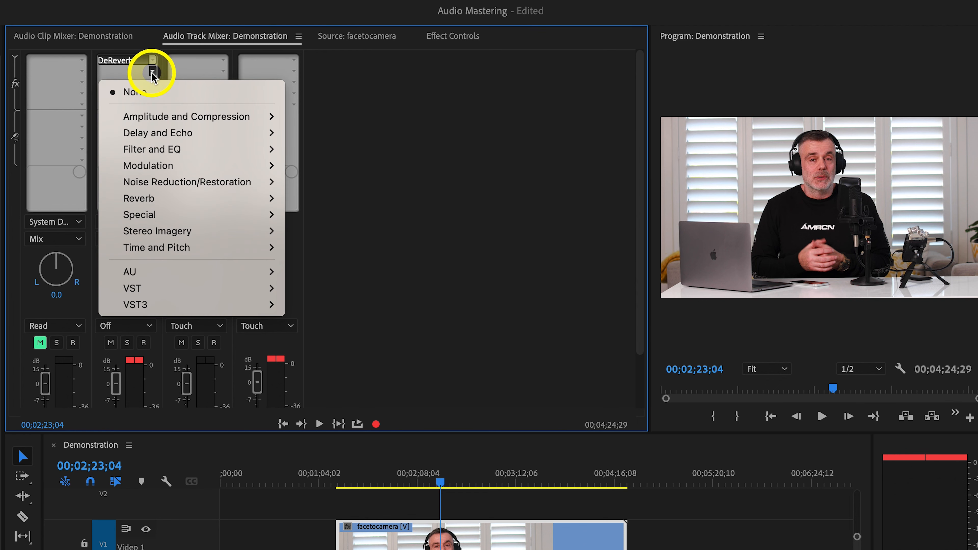
mouse_move(156, 119)
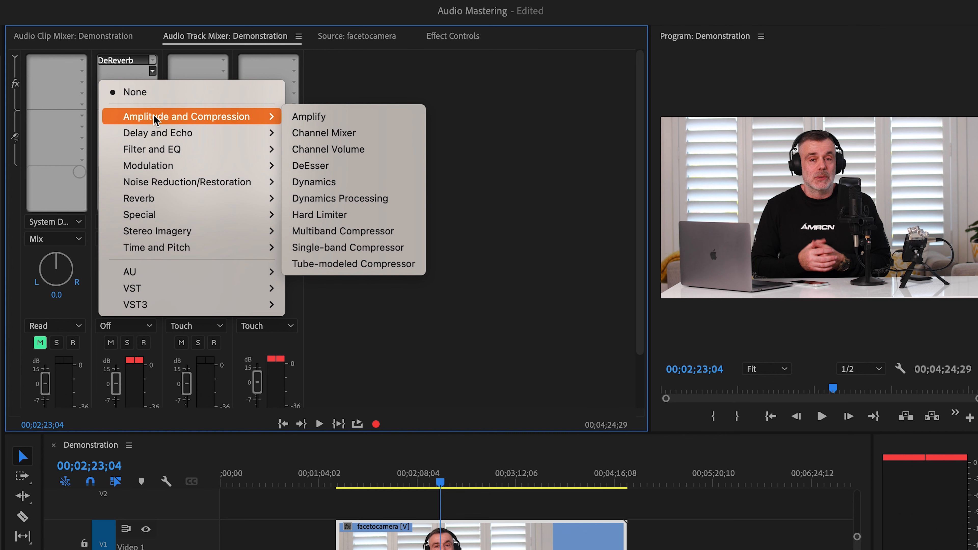
left_click(373, 183)
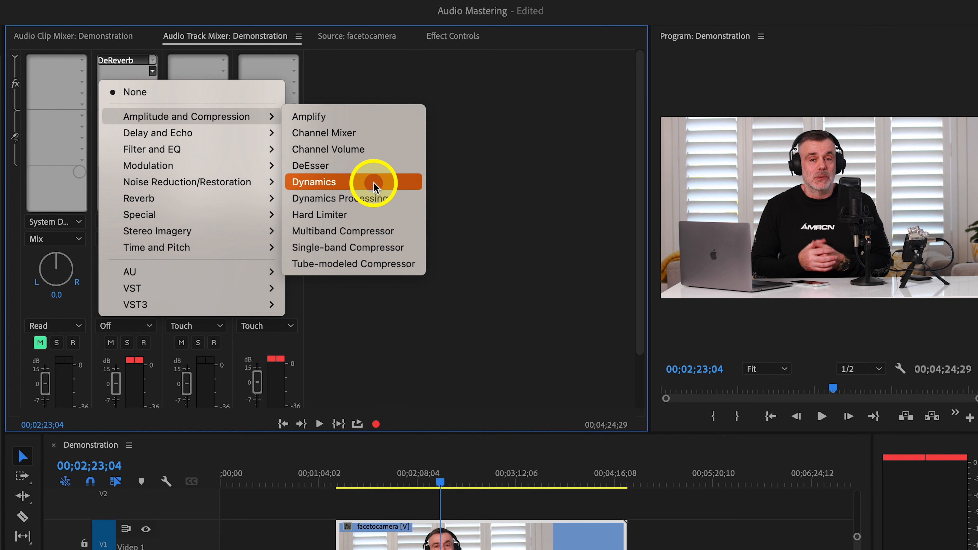
double_click(124, 72)
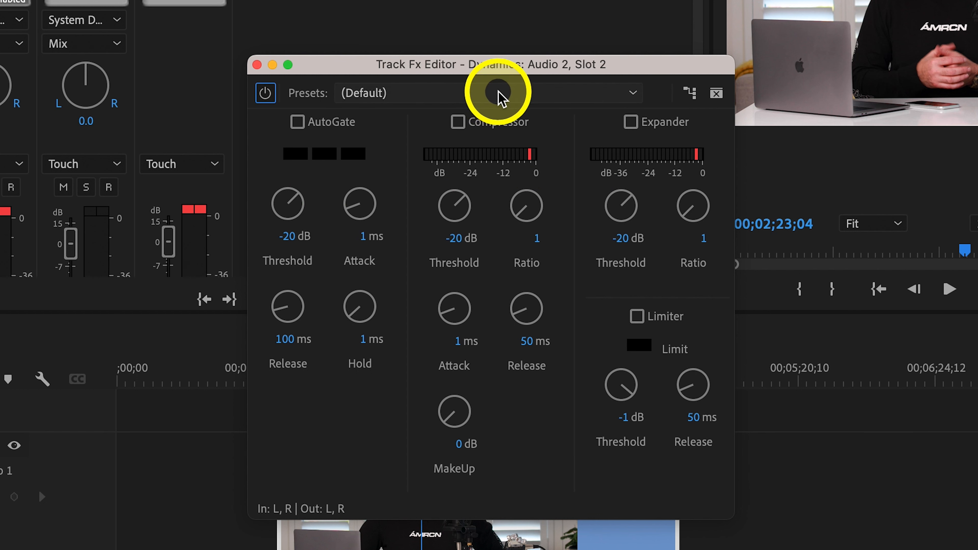
Try the Hard Compression preset on the Dynamics effect and play the sequence to hear it
left_click(499, 98)
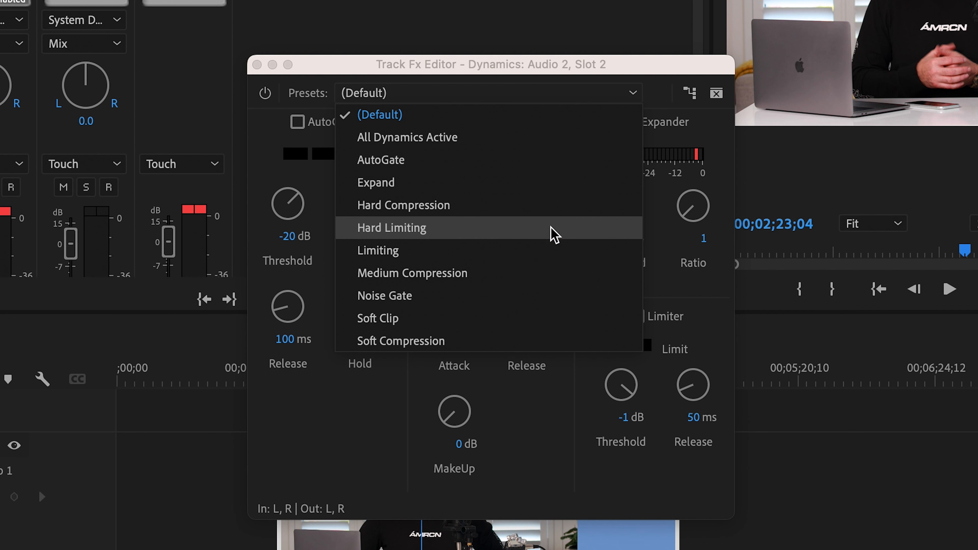
left_click(517, 205)
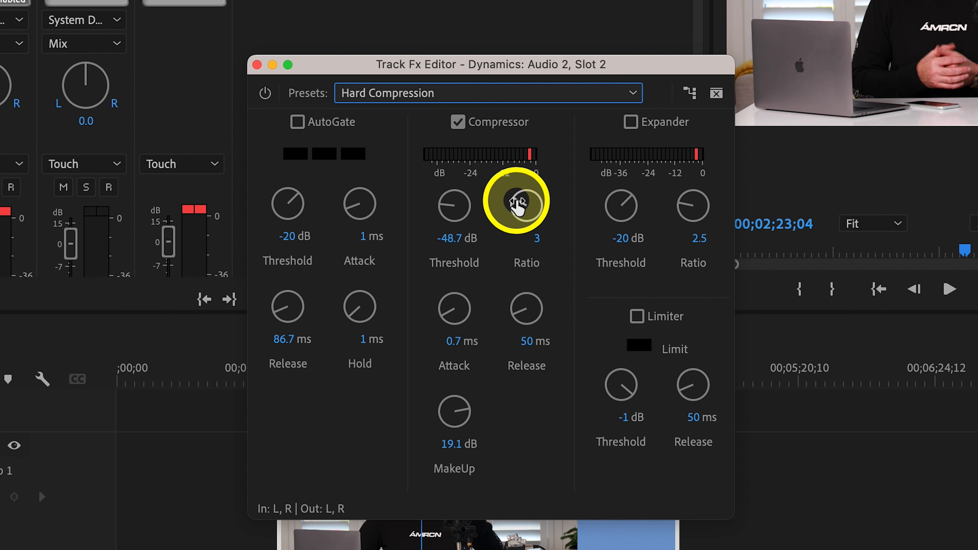
left_click(517, 204)
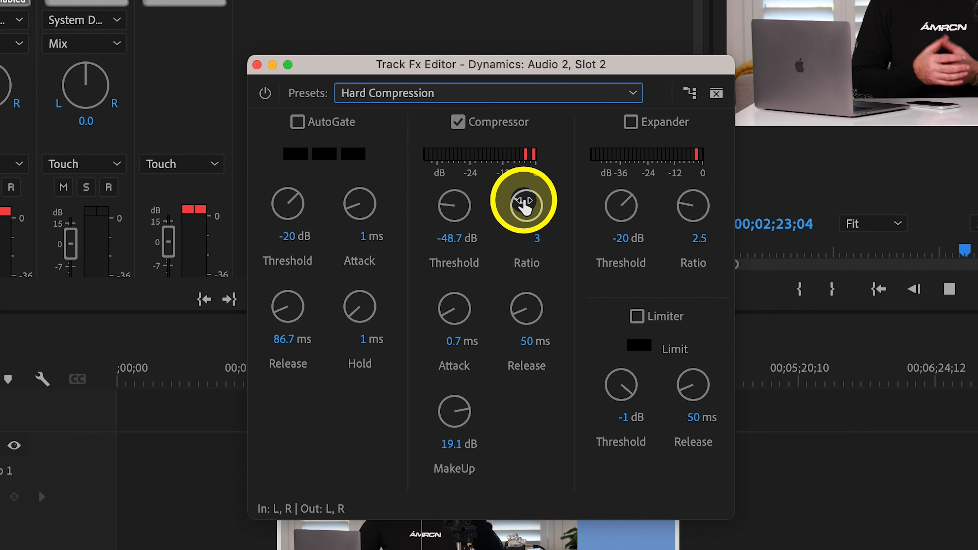
key("space")
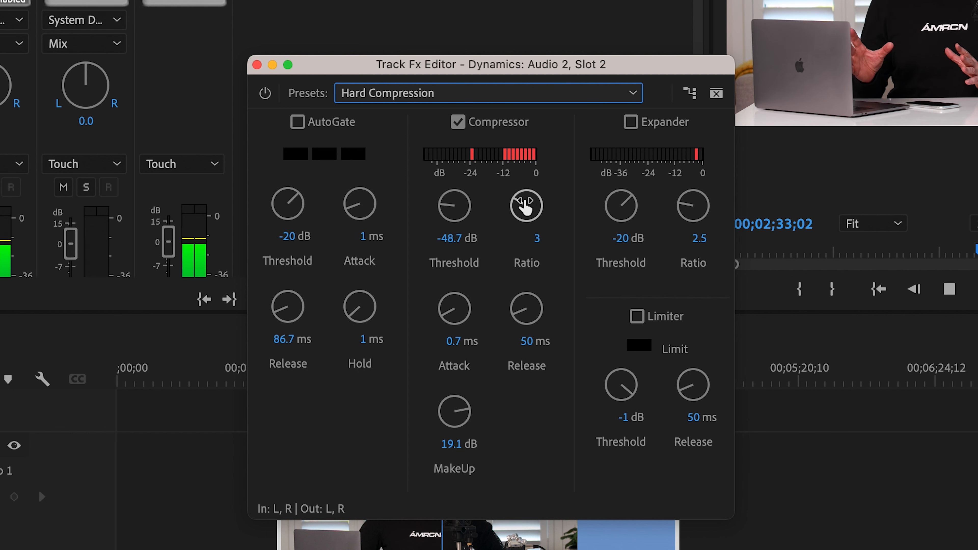
Apply the Noise Gate preset to the Dynamics effect, move its editor off the timeline, and play the sequence to hear it
left_click(539, 93)
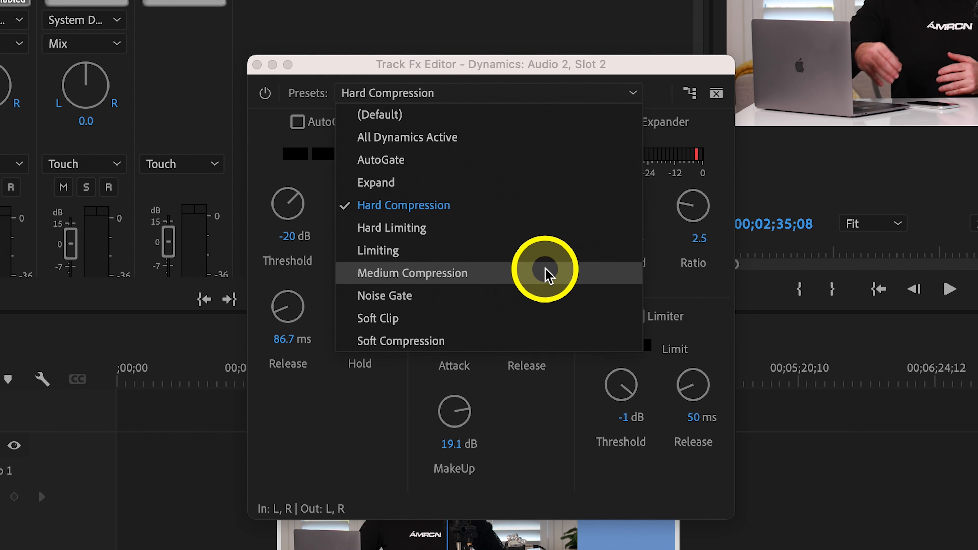
left_click(533, 296)
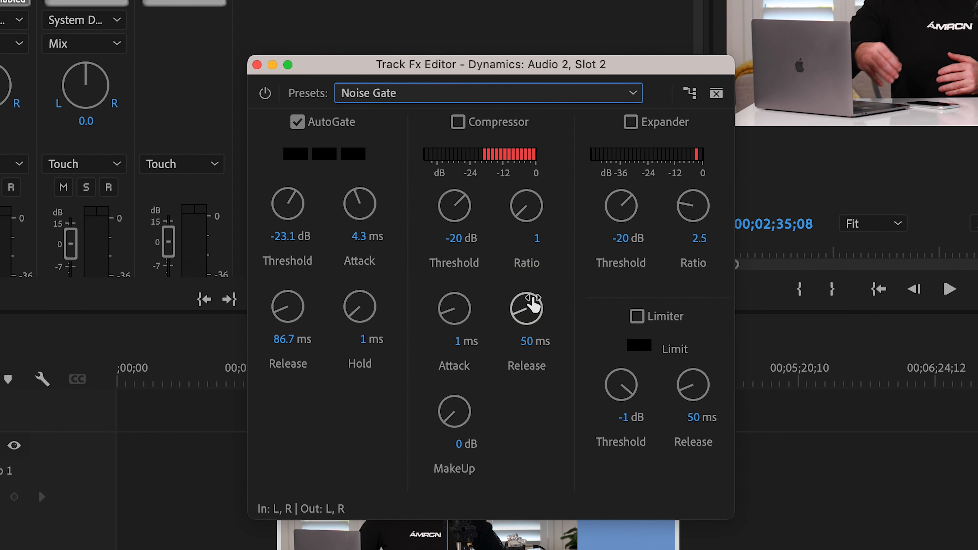
left_click(533, 305)
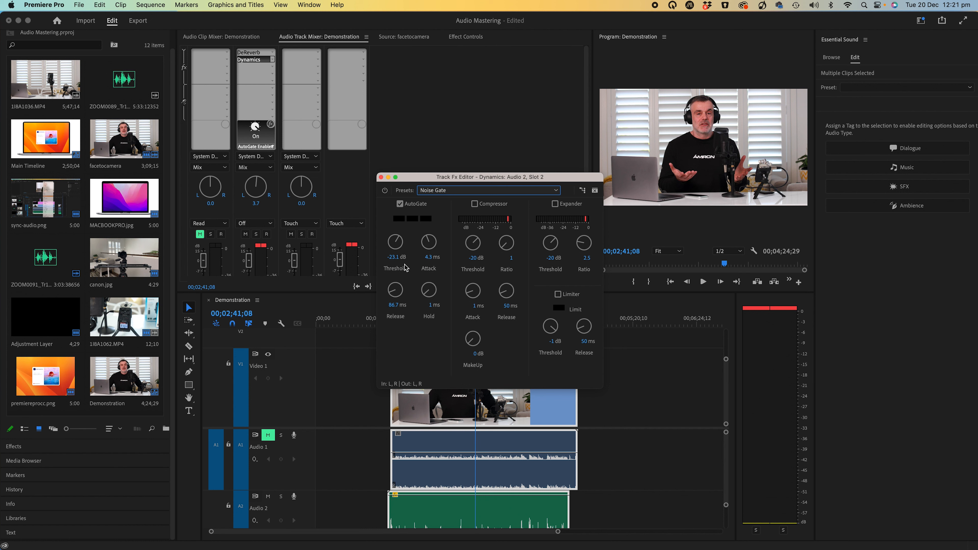
left_click_drag(444, 175, 449, 100)
key("space")
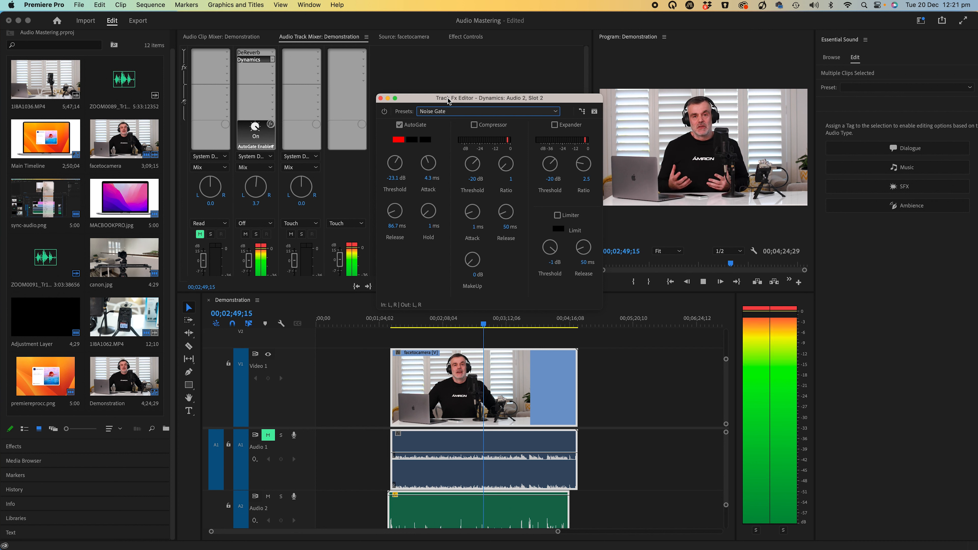
key("space")
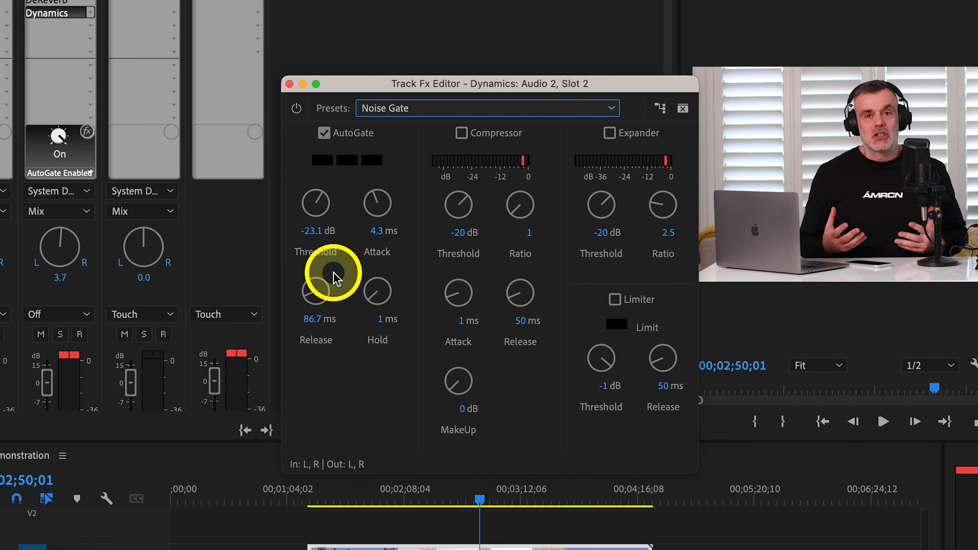
Set the AutoGate Threshold to -33 dB, Hold to 7 ms and Release to 110.6 ms, and reposition the Dynamics editor
left_click_drag(317, 202, 282, 198)
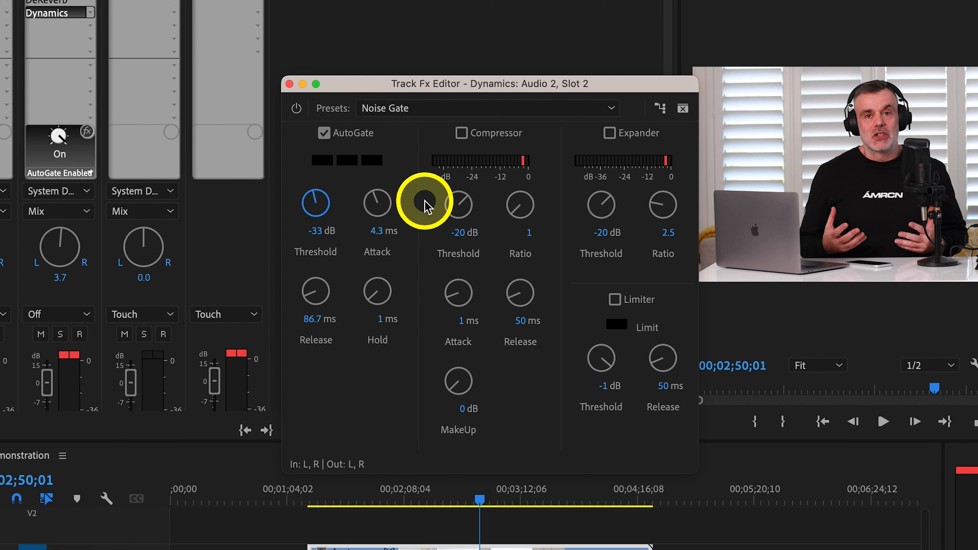
left_click_drag(372, 295, 307, 285)
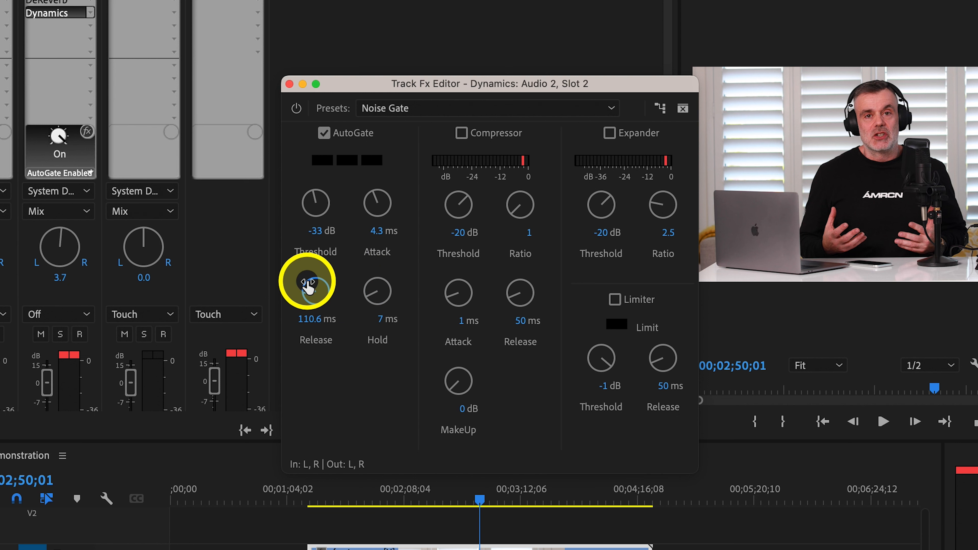
left_click_drag(458, 83, 452, 47)
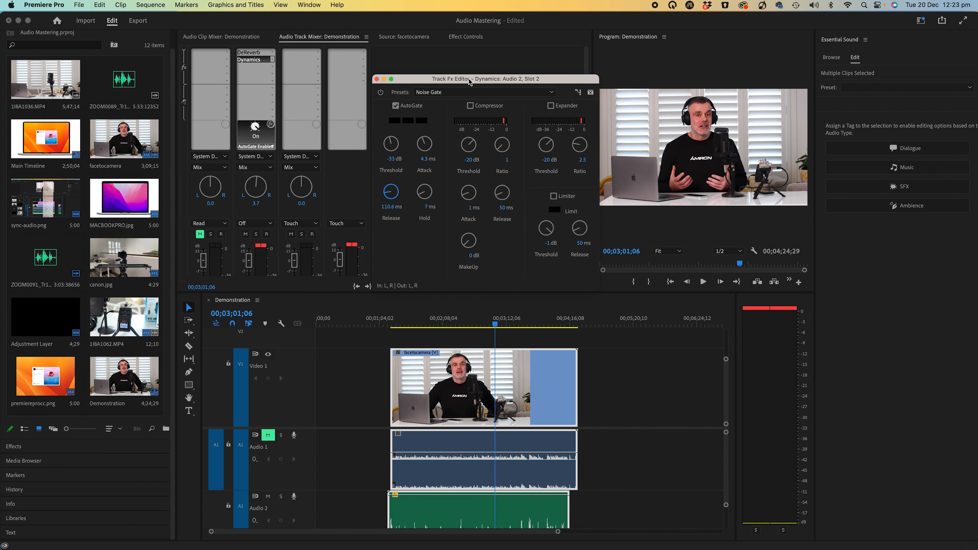
Play the sequence to hear the Noise Gate settings on the voice track, and stop playback
key("space")
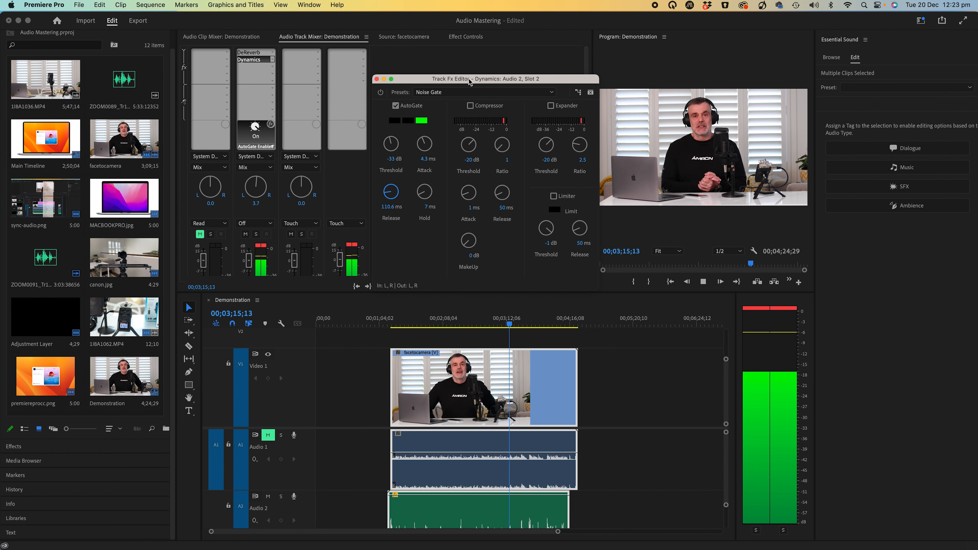
key("space")
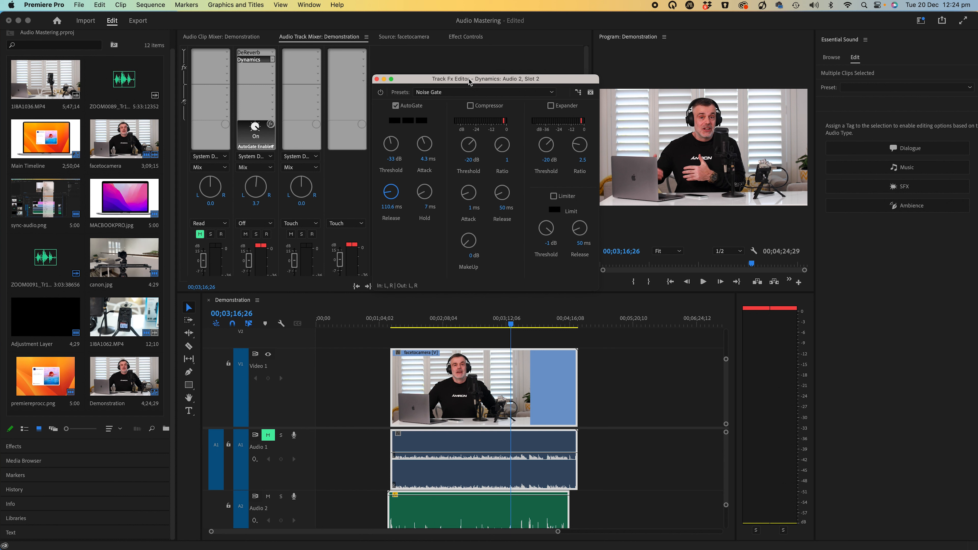
left_click(455, 79)
Add the Multiband Compressor from Amplitude and Compression to the third effect slot of Audio 2, and open and reposition its editor
left_click(272, 67)
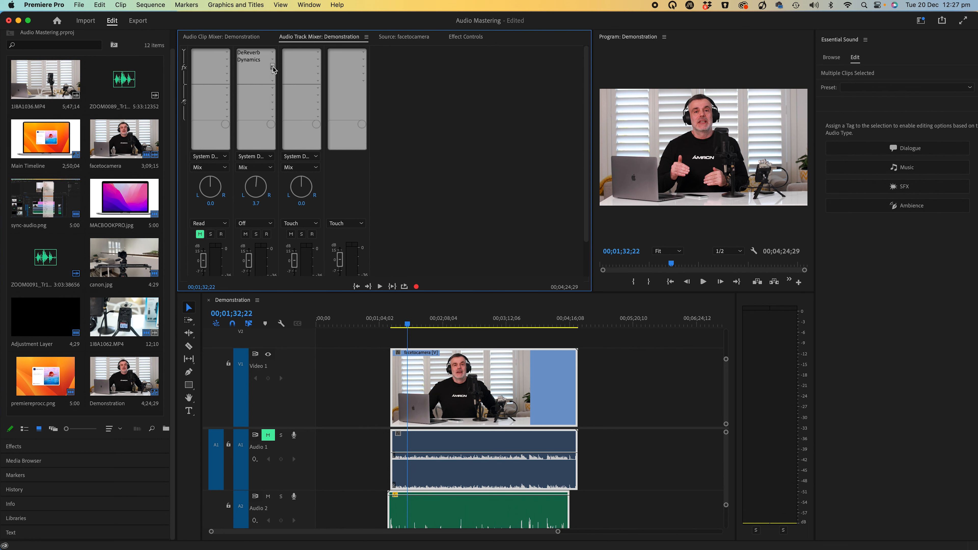
left_click(273, 67)
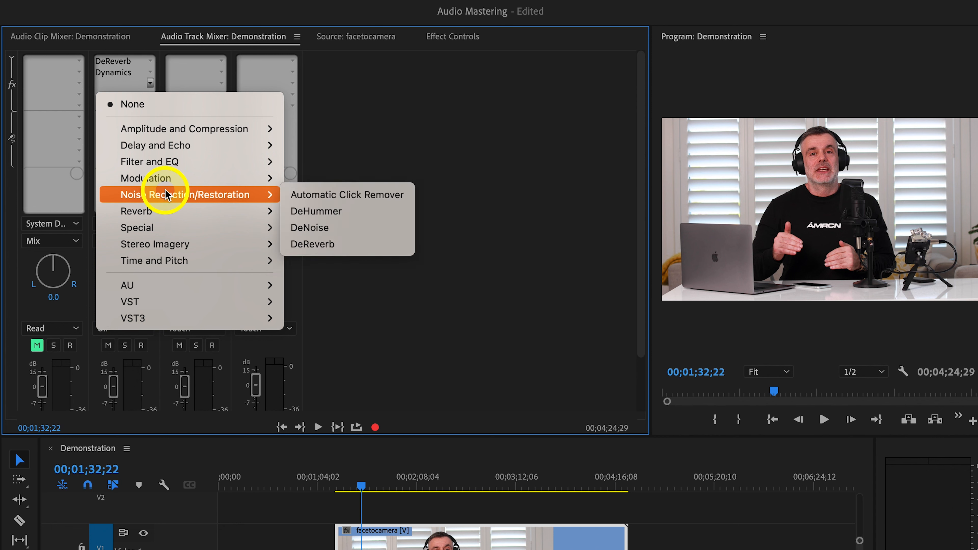
mouse_move(287, 105)
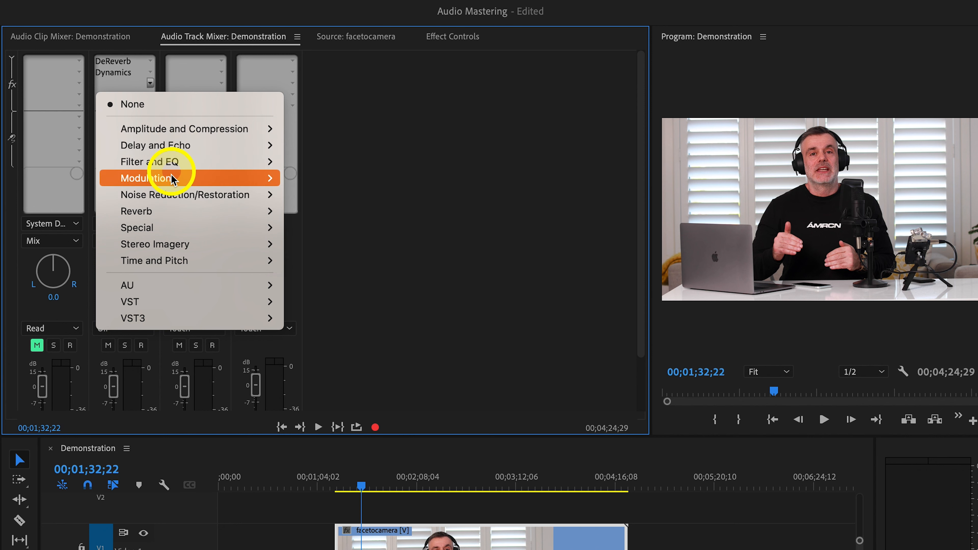
mouse_move(175, 134)
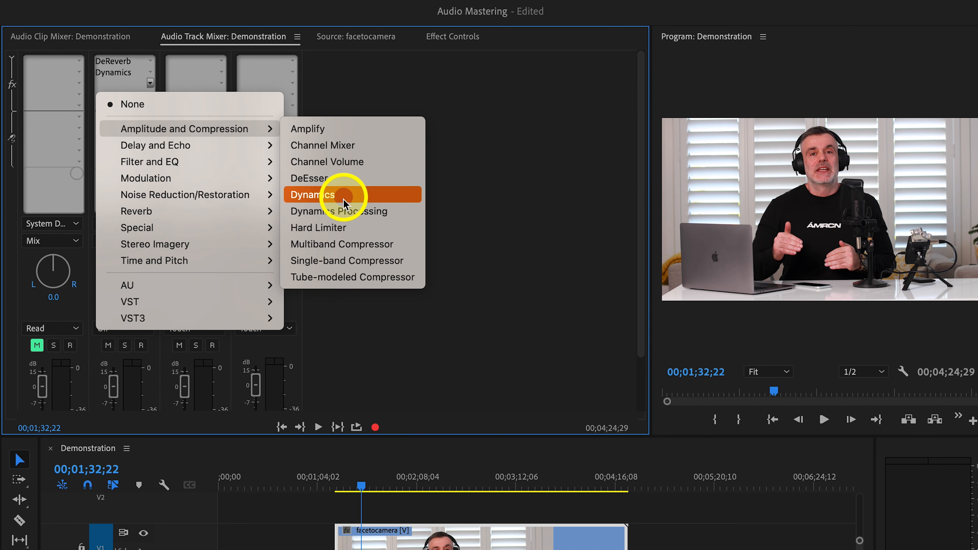
left_click(390, 247)
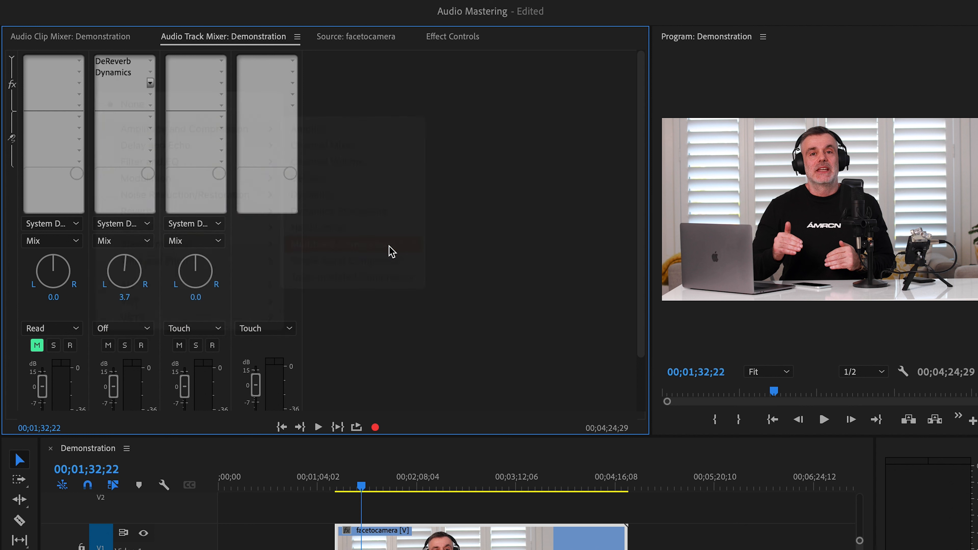
double_click(124, 86)
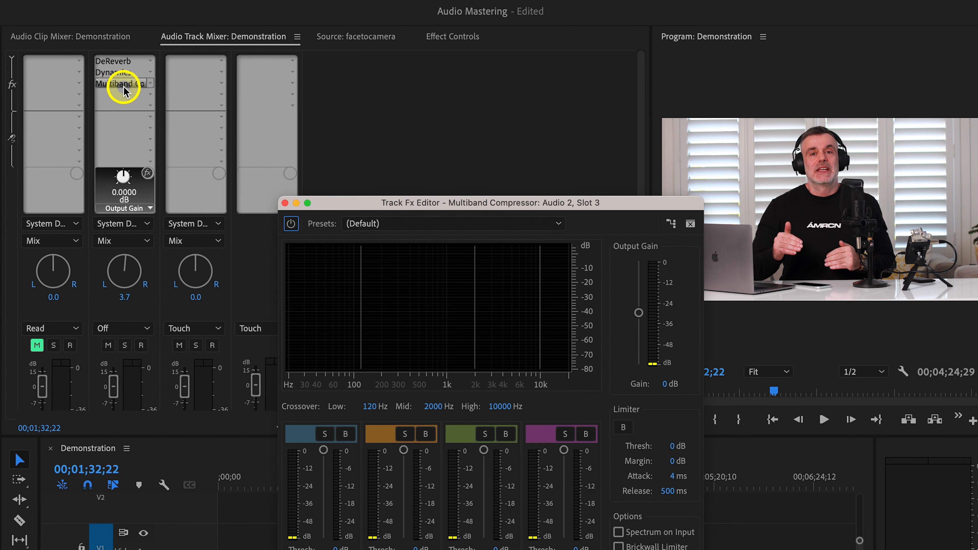
left_click_drag(492, 236, 402, 131)
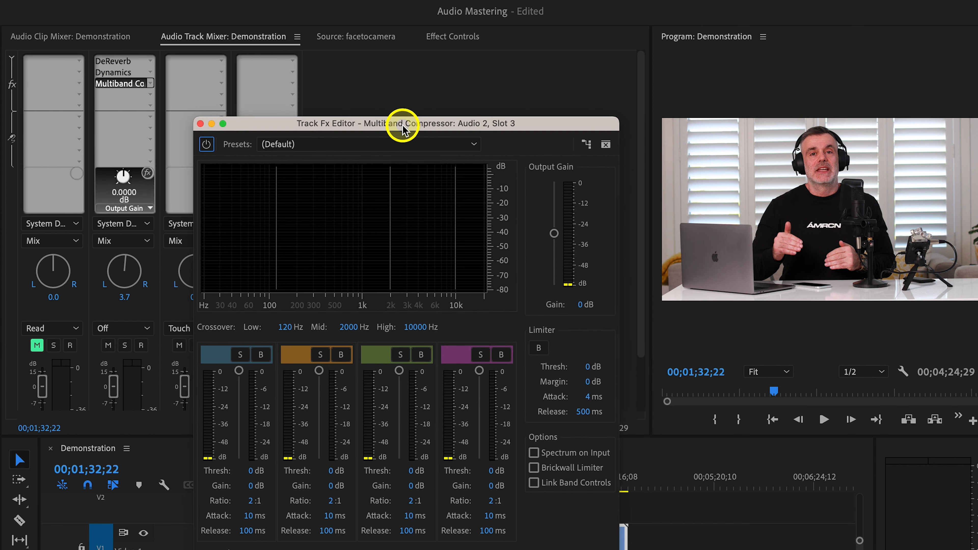
Try the Broadcast preset and the Classical Master preset with Output Gain at 1 dB on the Multiband Compressor
left_click(384, 146)
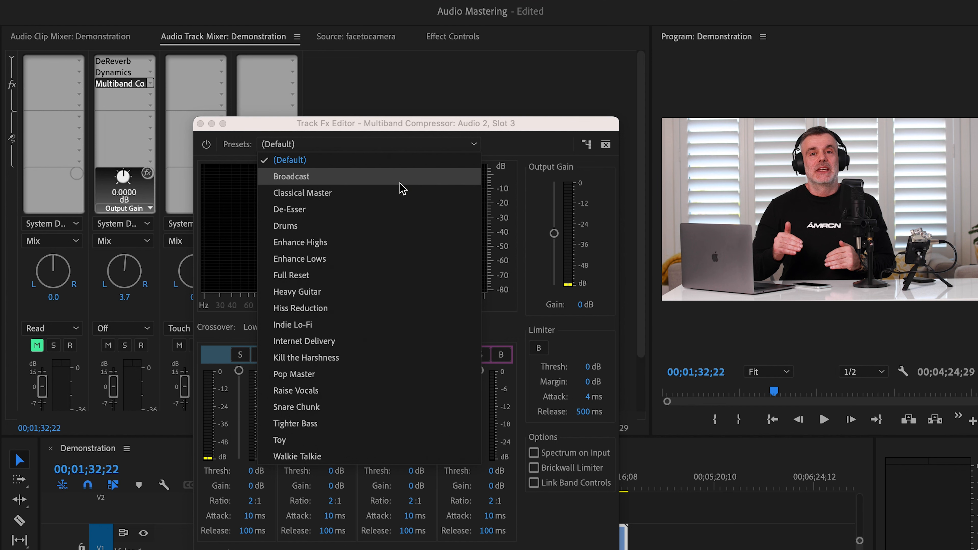
left_click(403, 189)
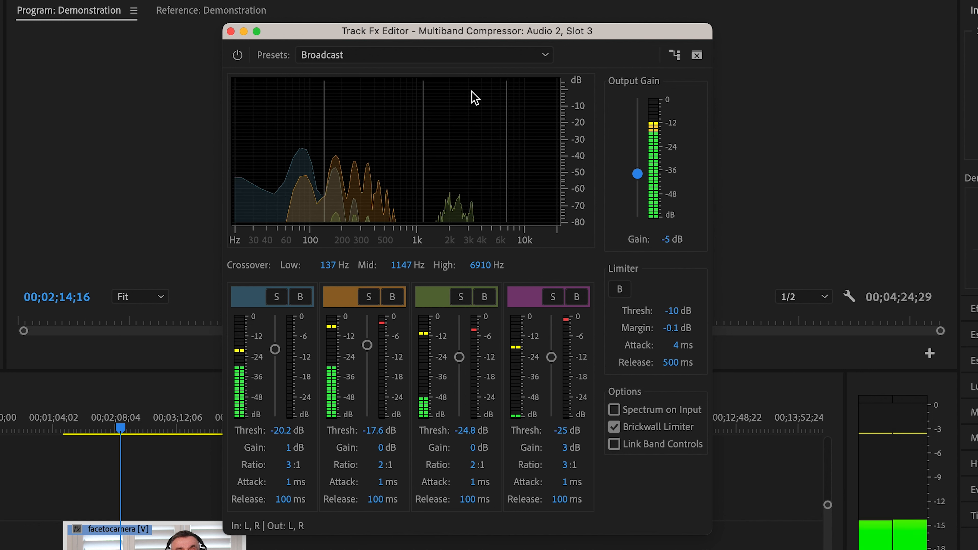
left_click(424, 58)
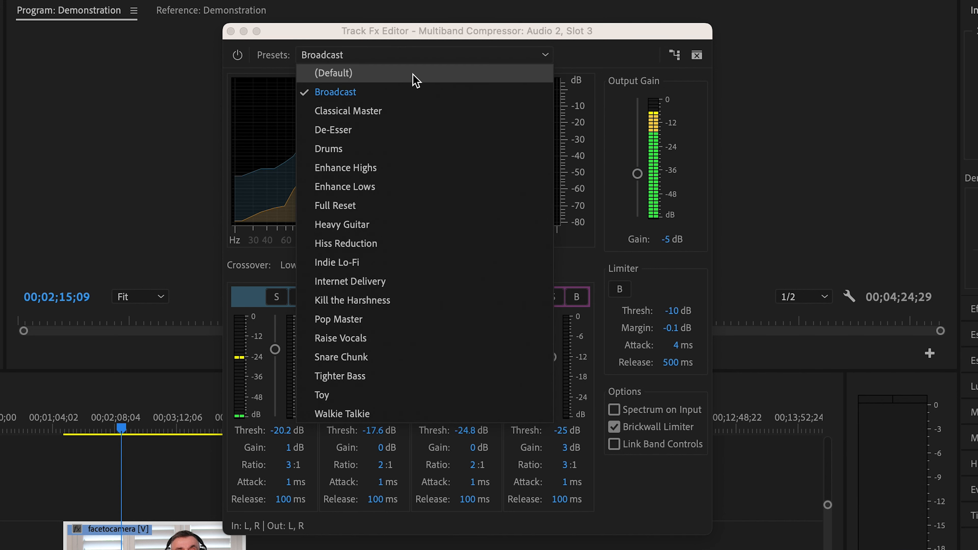
left_click(399, 112)
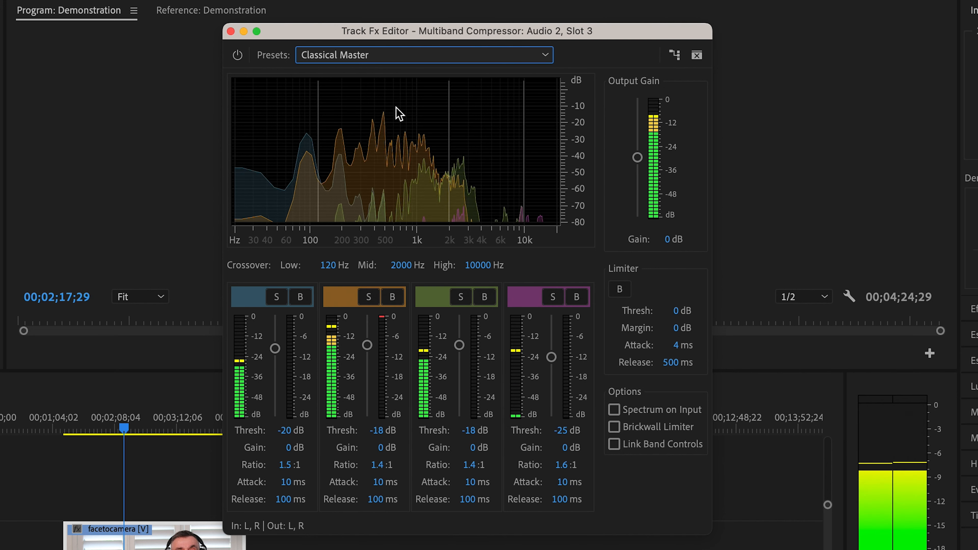
left_click(637, 159)
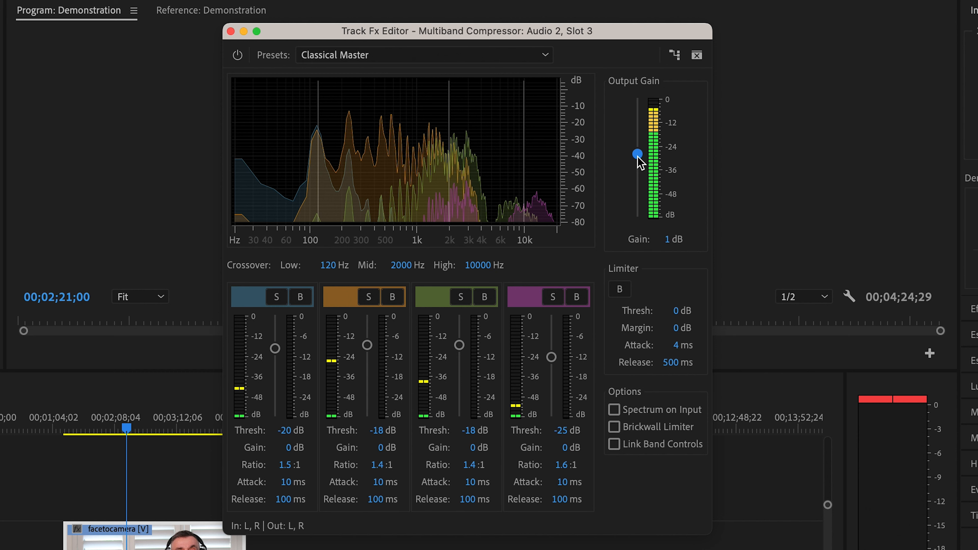
Try the Raise Vocals preset on the Multiband Compressor and play the sequence to hear it
left_click(369, 56)
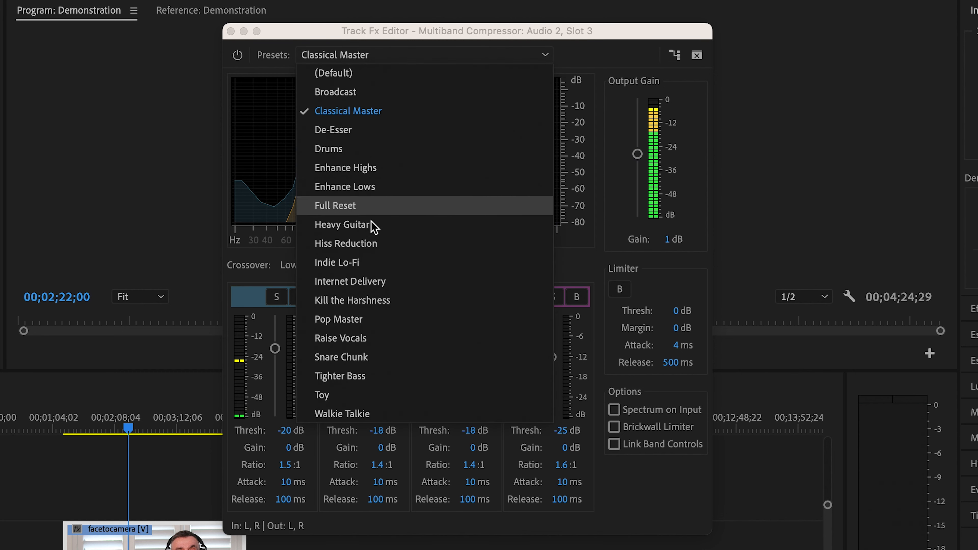
left_click(388, 334)
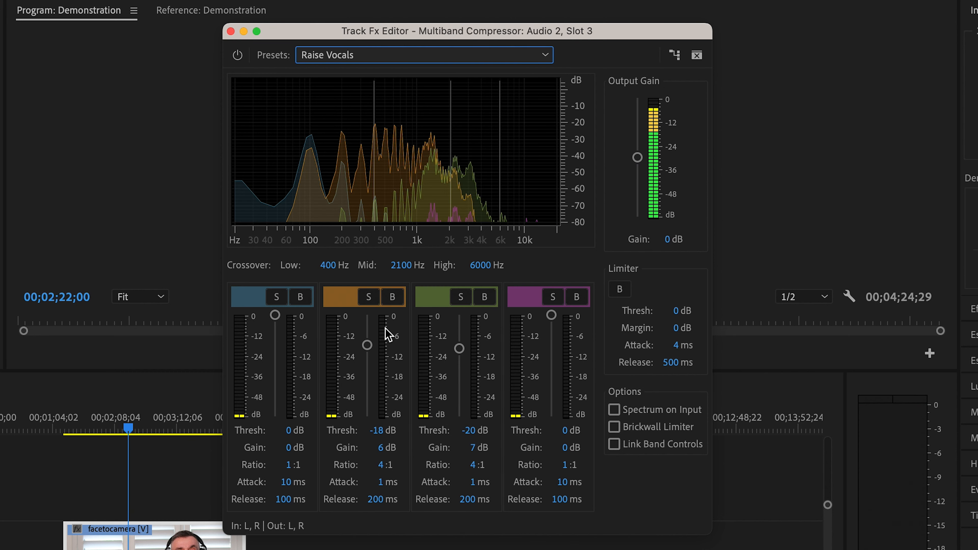
key("space")
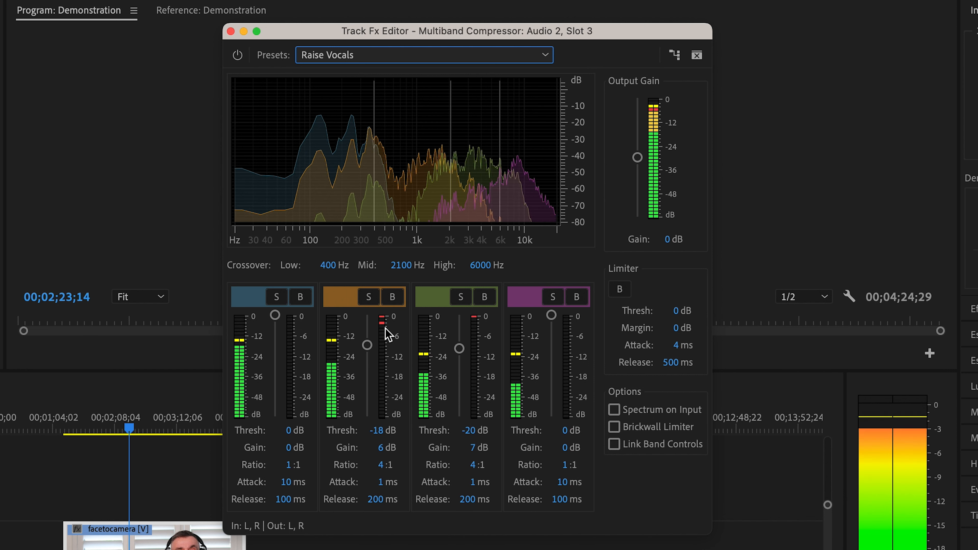
Try the Enhance Lows preset on the Multiband Compressor, and switch it to Enhance Highs
left_click(473, 57)
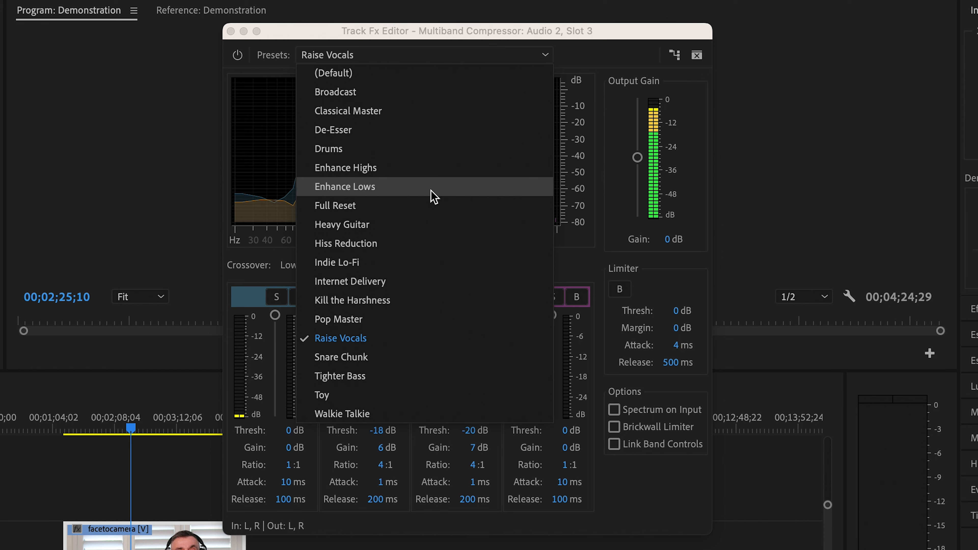
left_click(434, 197)
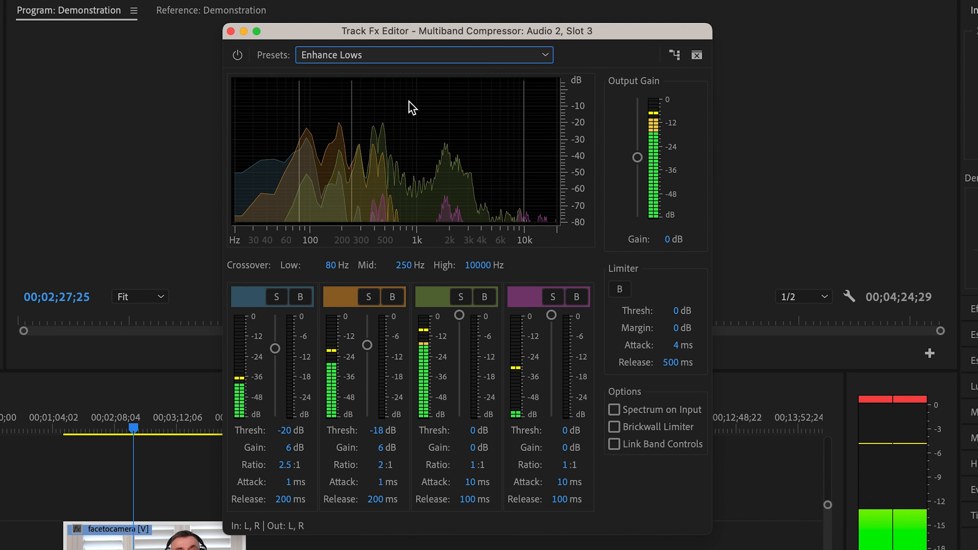
left_click(467, 61)
left_click(403, 165)
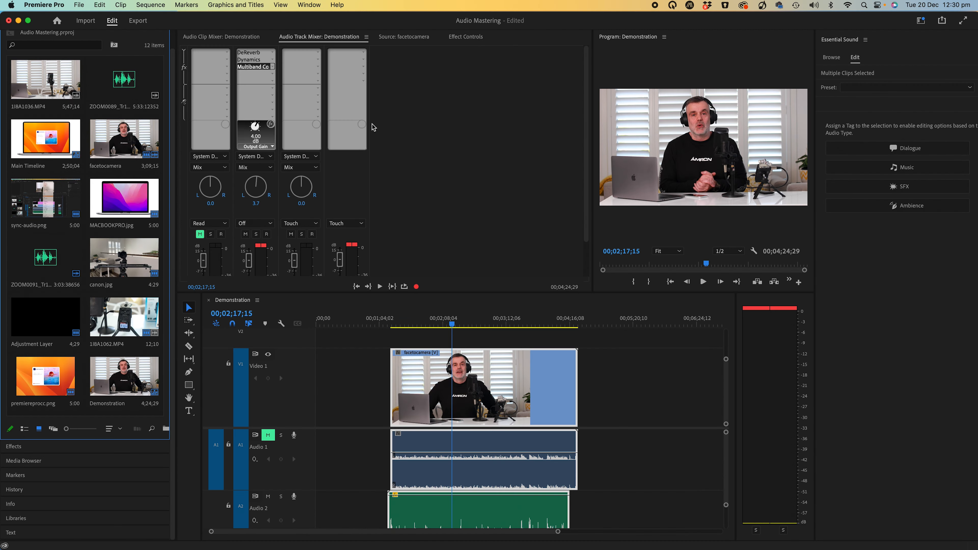
Add the DeEsser from Amplitude and Compression to the fourth effect slot of Audio 2 and open its editor
left_click(272, 74)
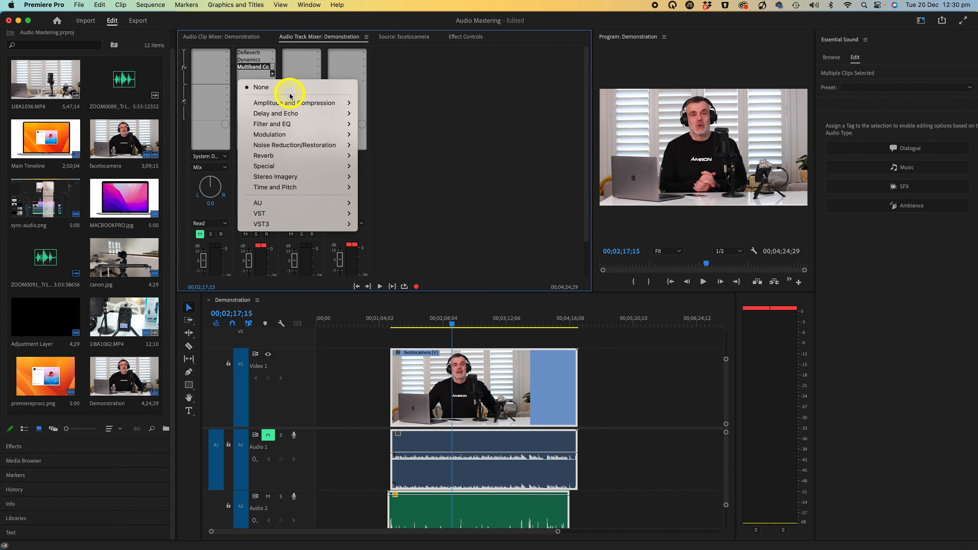
mouse_move(286, 103)
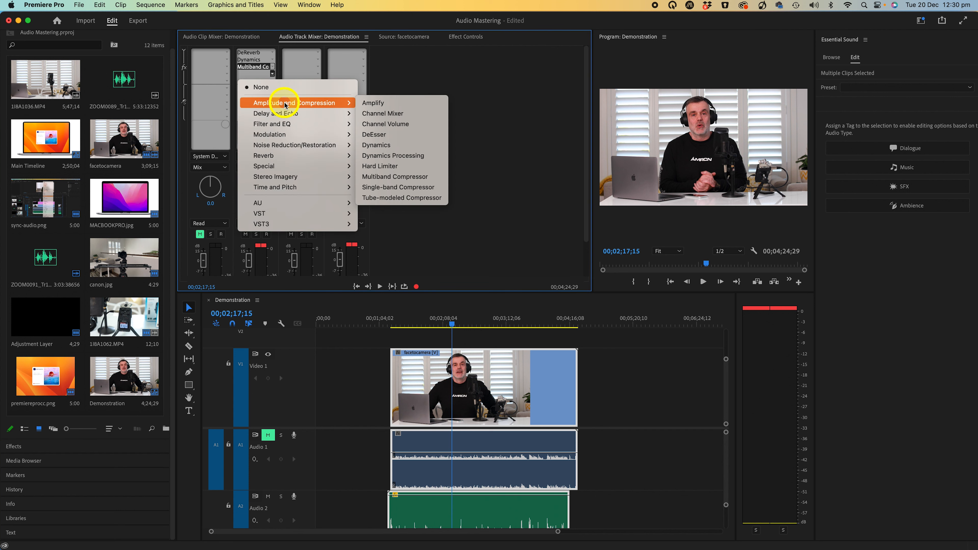
left_click(391, 138)
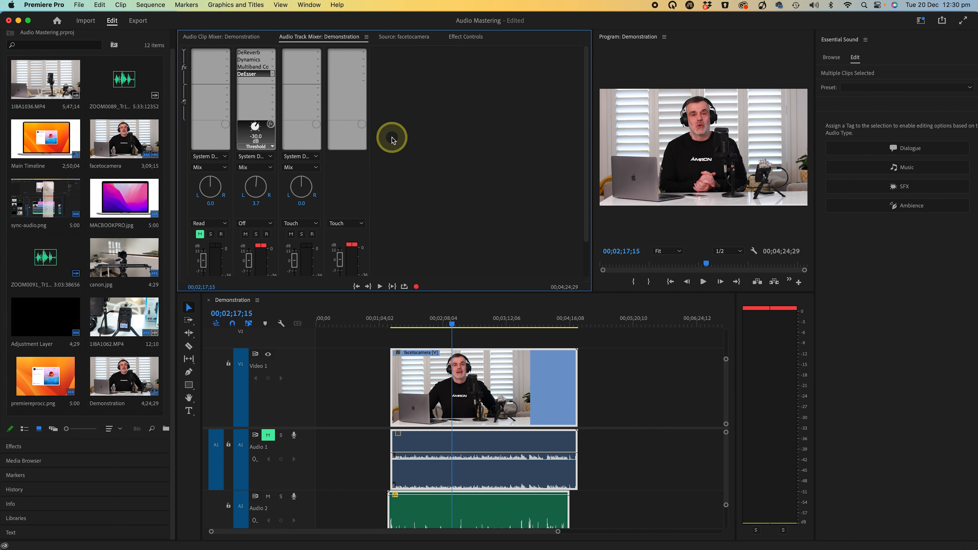
left_click(257, 84)
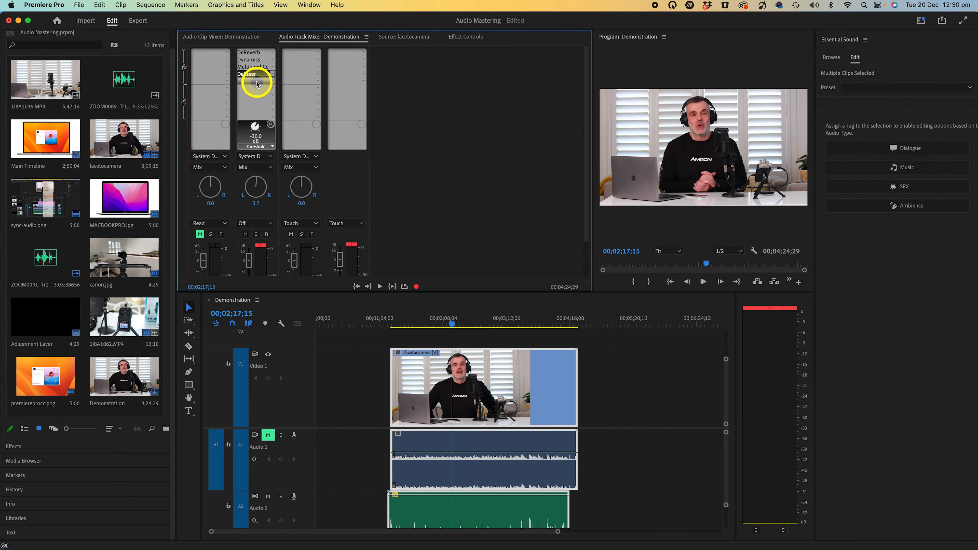
double_click(253, 74)
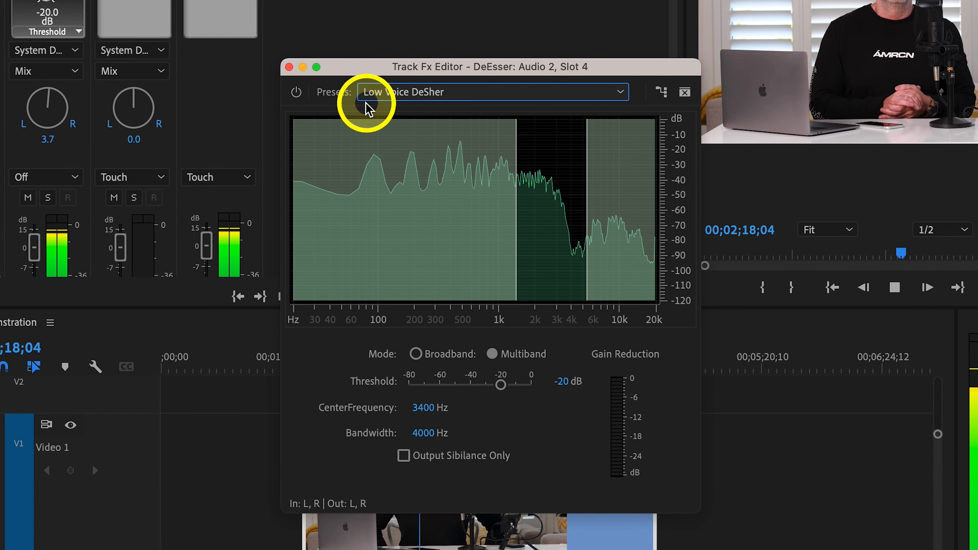
Apply the Low Voice DeEsser preset and play the sequence with Output Sibilance Only enabled
left_click(297, 96)
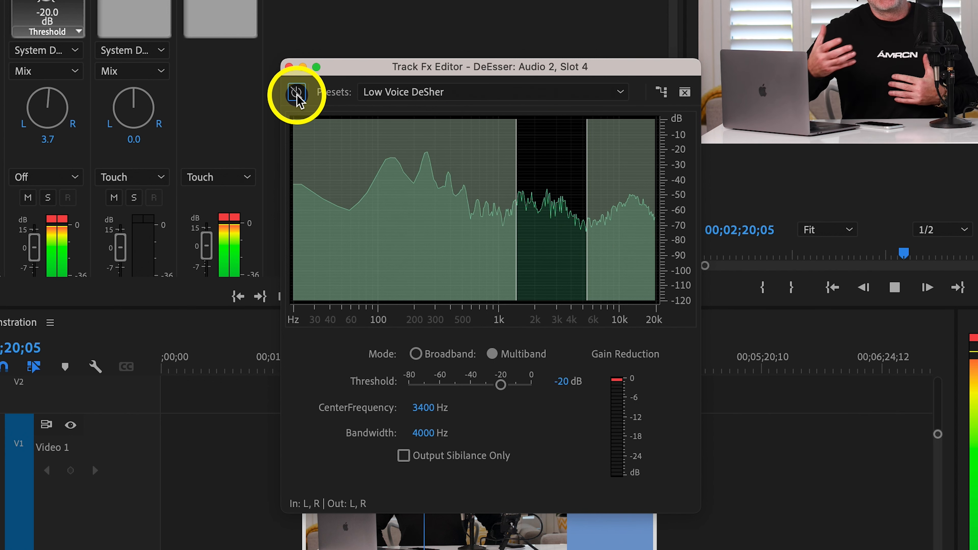
left_click_drag(400, 99, 577, 212)
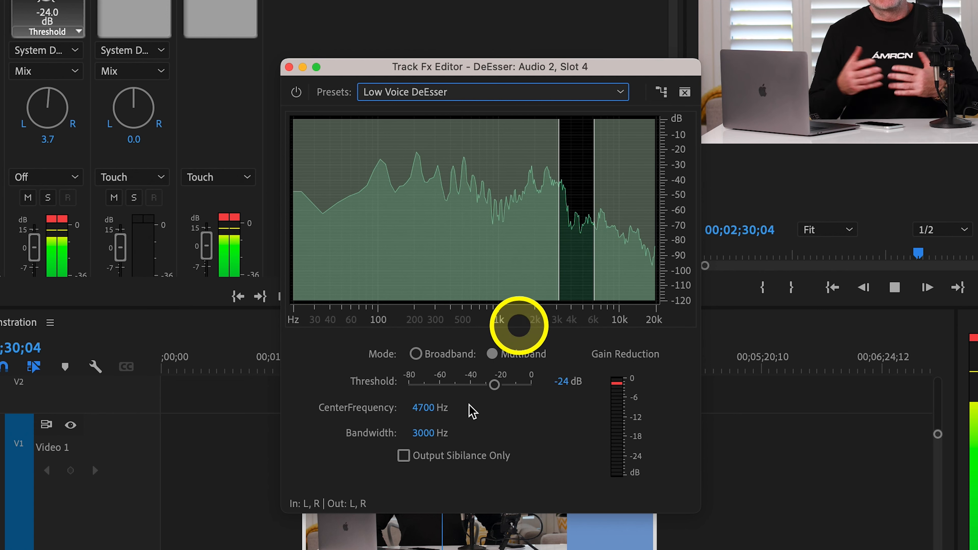
left_click(403, 456)
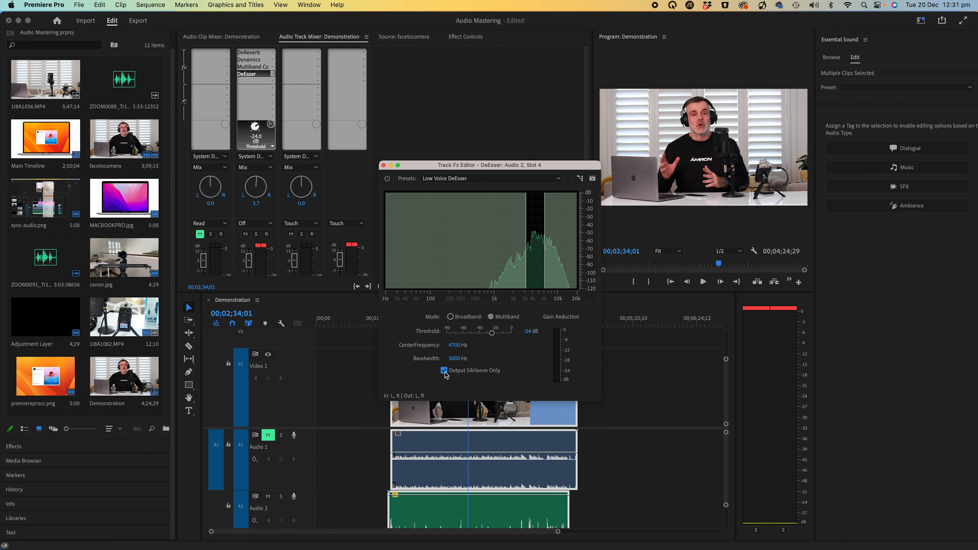
key("space")
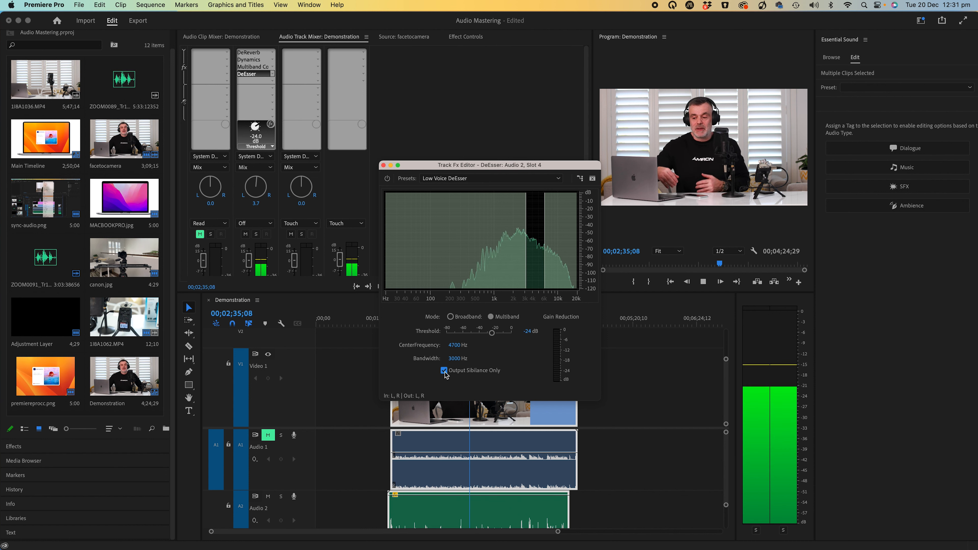
Set the DeEsser Threshold to -37.1 dB, CenterFrequency to 6343 Hz and Bandwidth to 2048 Hz, and disable Output Sibilance Only
left_click_drag(492, 333, 444, 359)
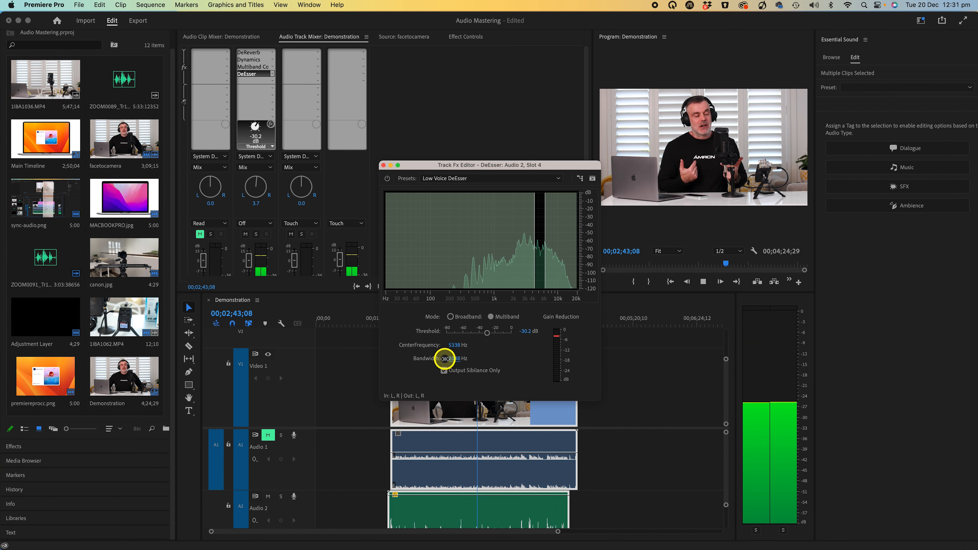
left_click_drag(487, 332, 481, 333)
left_click_drag(456, 345, 469, 347)
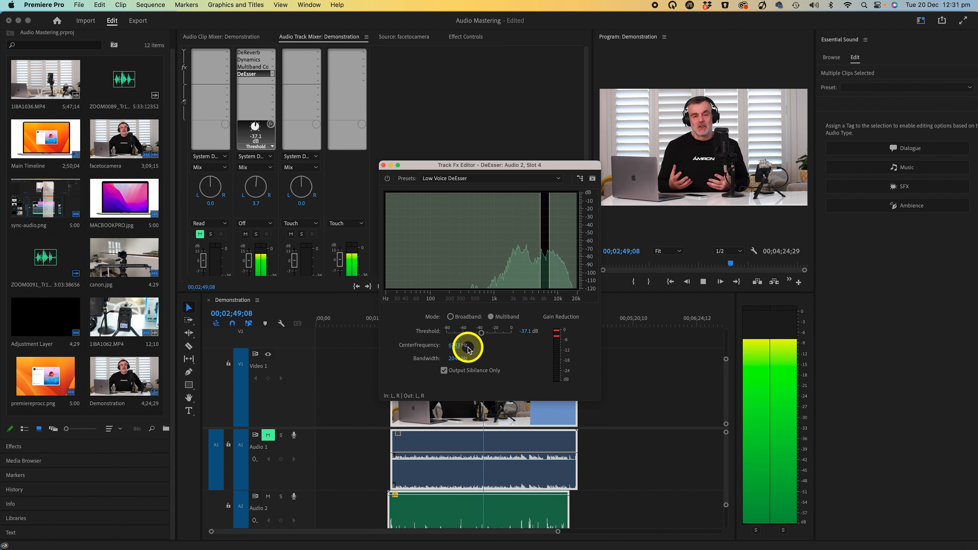
left_click(445, 370)
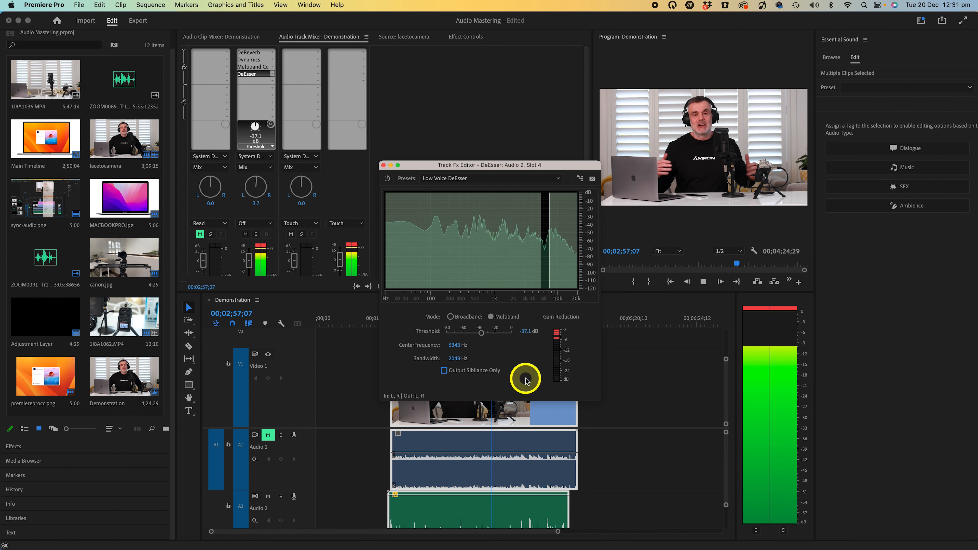
Raise the DeEsser CenterFrequency to just above 10000 Hz while monitoring with Output Sibilance Only, and disable that option
left_click(445, 370)
left_click(504, 315)
mouse_move(455, 345)
left_mouse_down()
mouse_move(471, 344)
mouse_move(370, 331)
mouse_move(467, 339)
left_mouse_up()
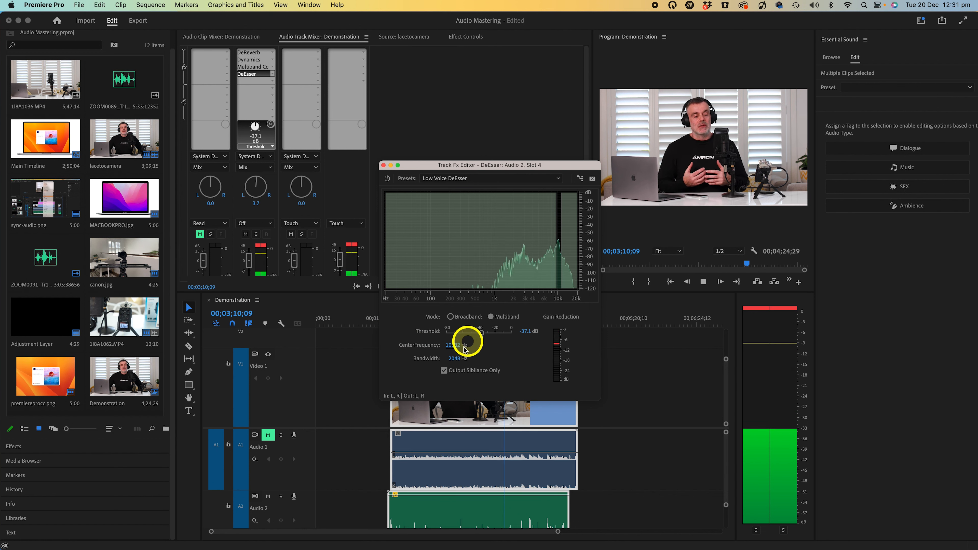
left_click(444, 371)
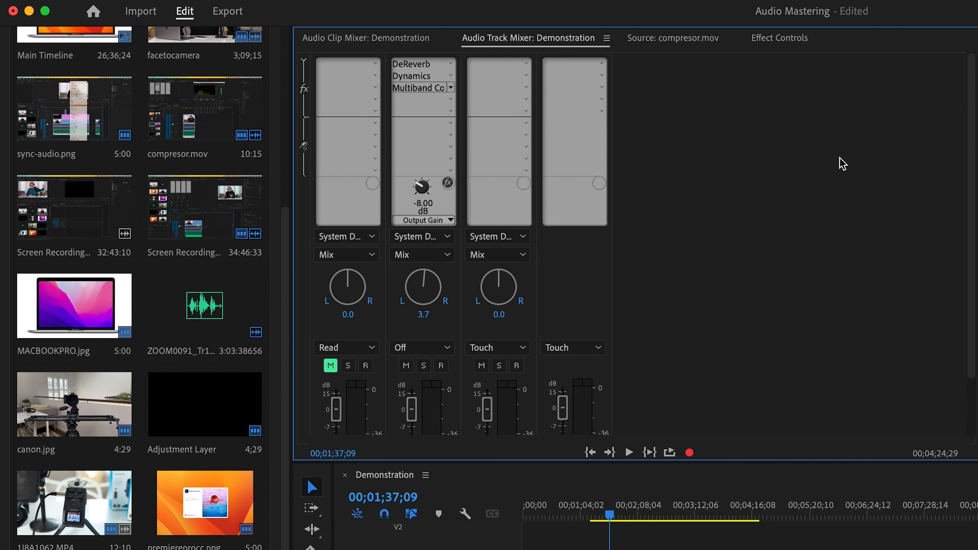
Add the Hard Limiter from Amplitude and Compression to the fourth effect slot of Audio 2 and open its editor
left_click(449, 99)
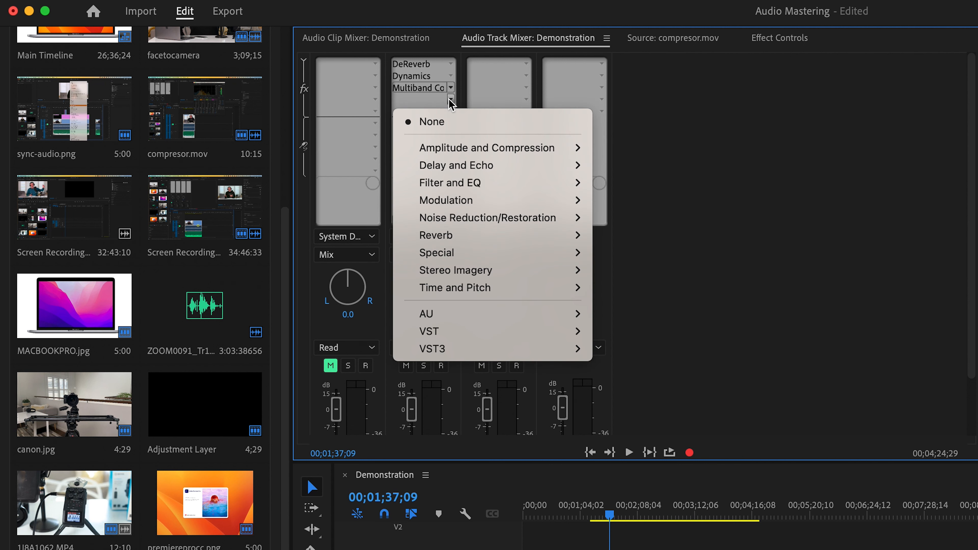
mouse_move(559, 147)
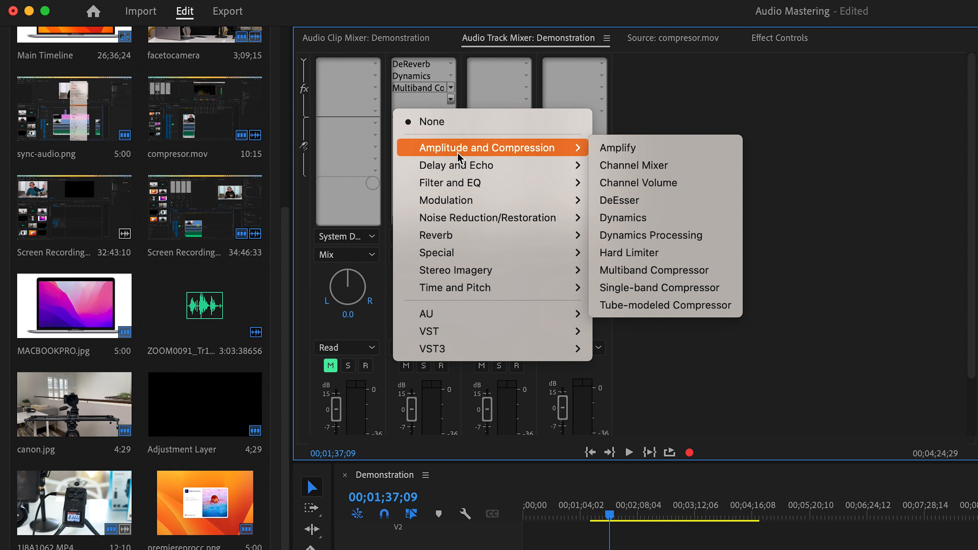
left_click(679, 254)
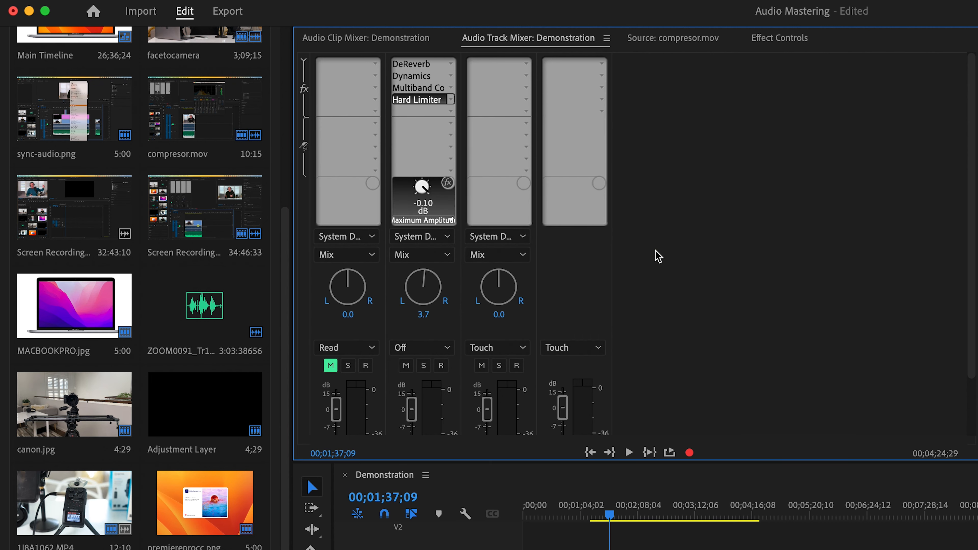
double_click(425, 101)
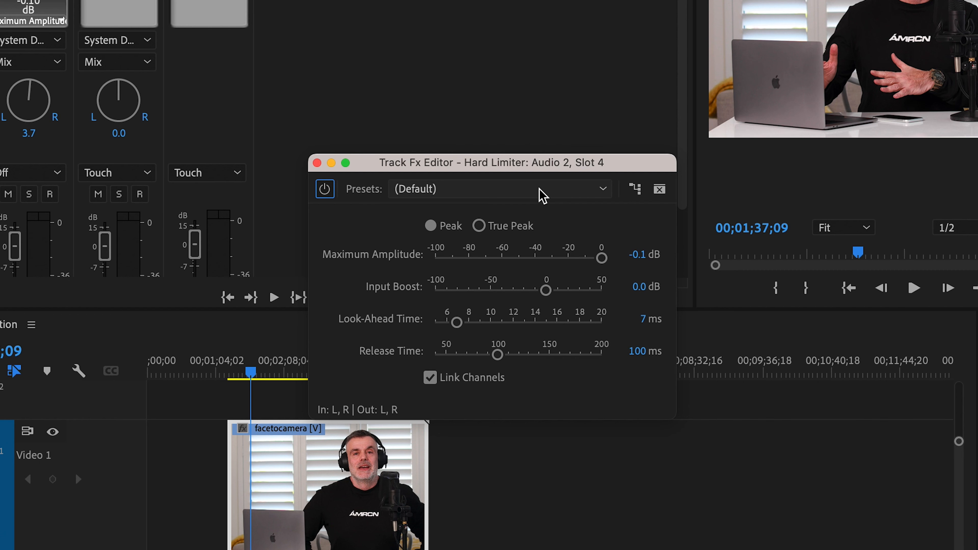
Apply the Limit to -.1dB preset and set the Hard Limiter's Input Boost to about 1.3 dB while checking playback
left_click(543, 190)
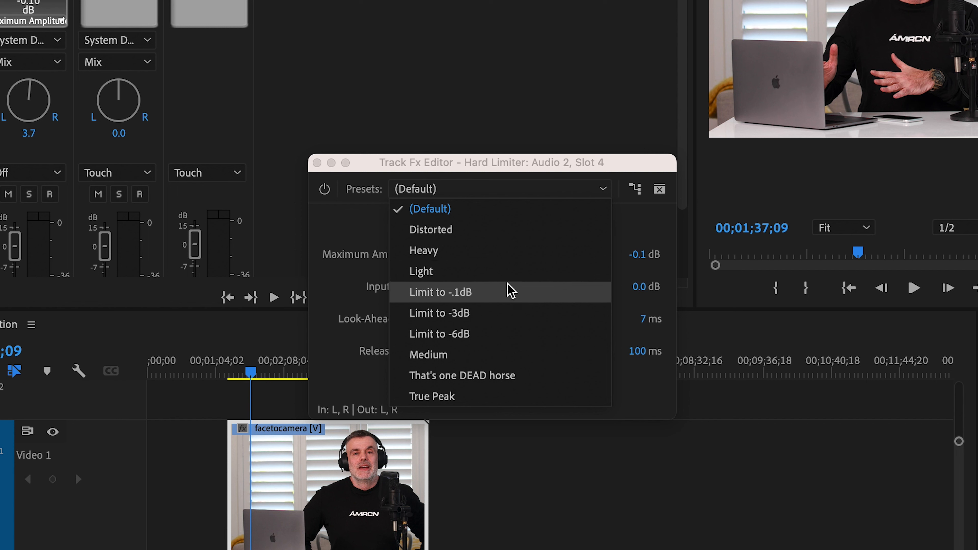
left_click(511, 291)
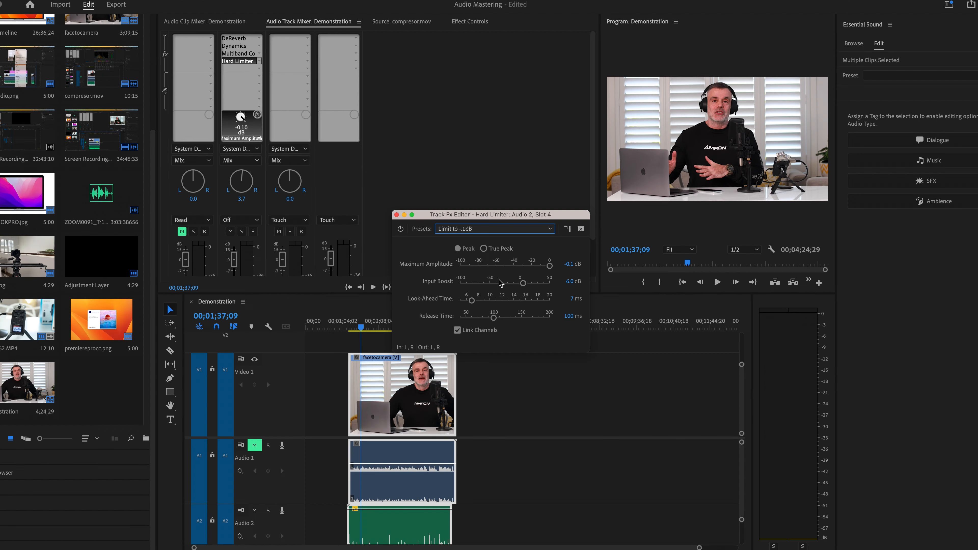
key("space")
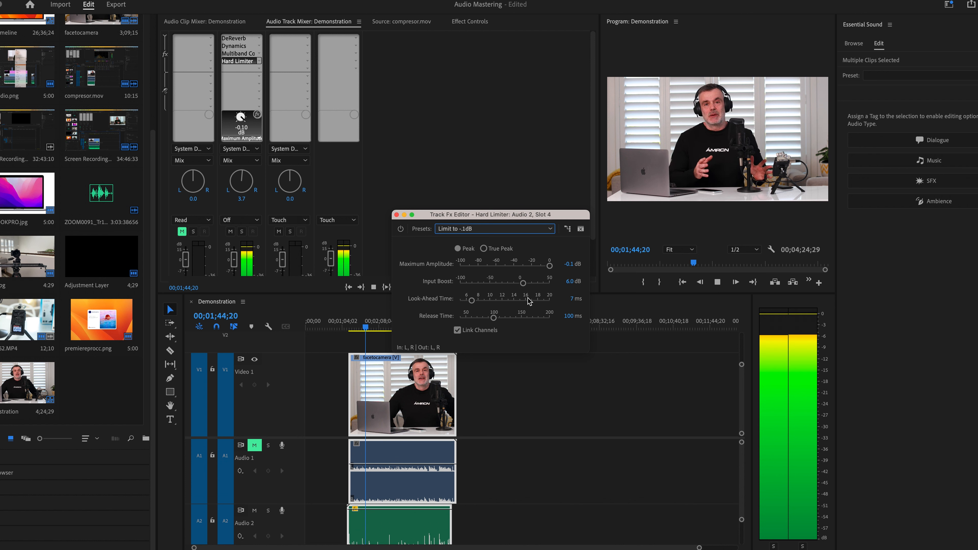
key("space")
left_click_drag(525, 289, 522, 289)
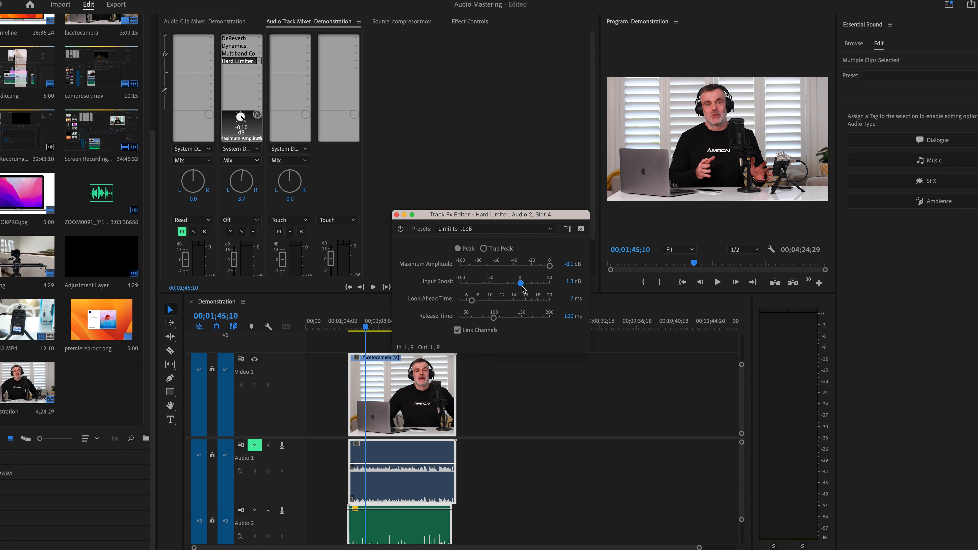
key("space")
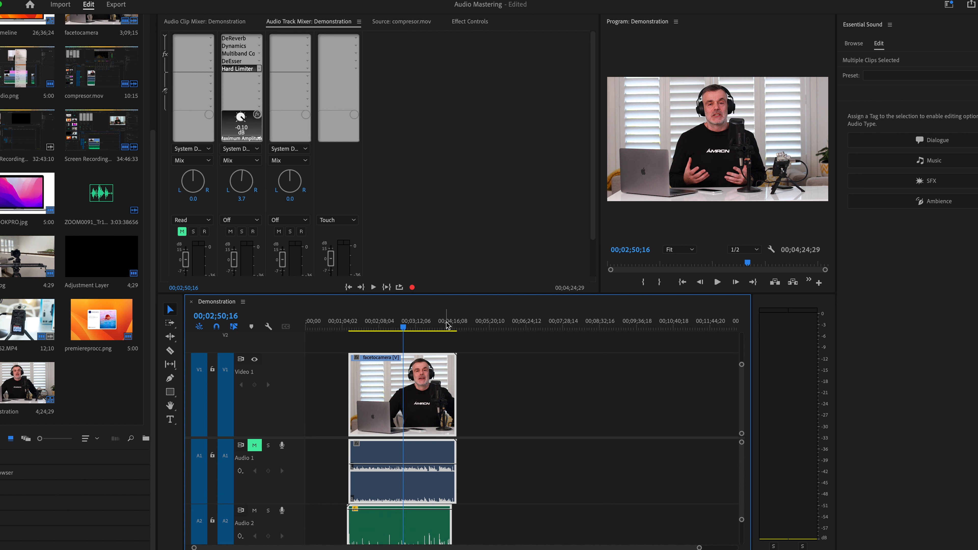
left_click(478, 87)
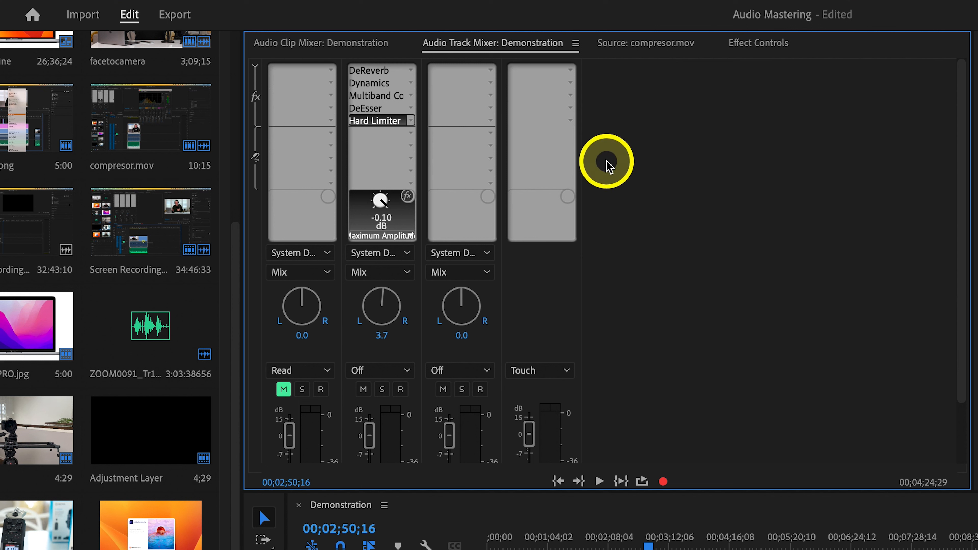
left_click(410, 134)
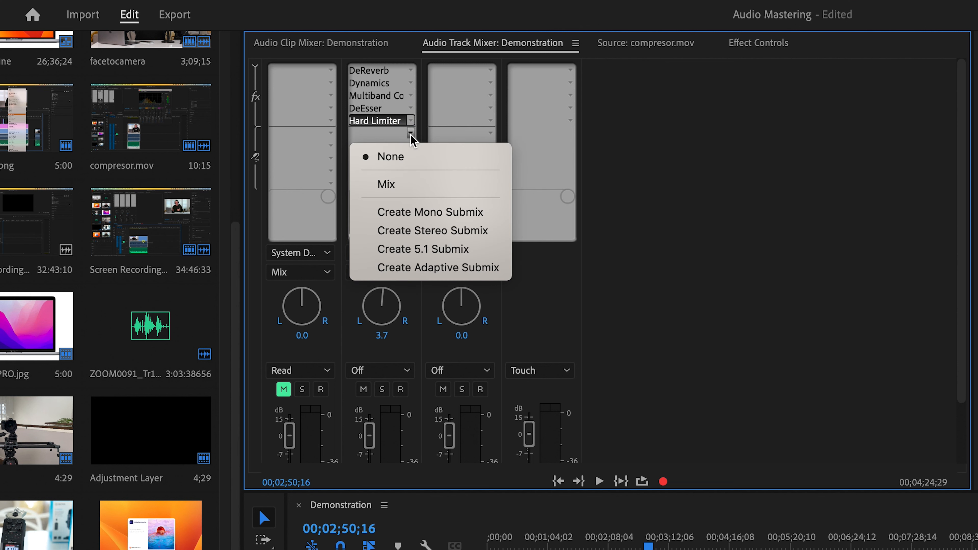
left_click(413, 211)
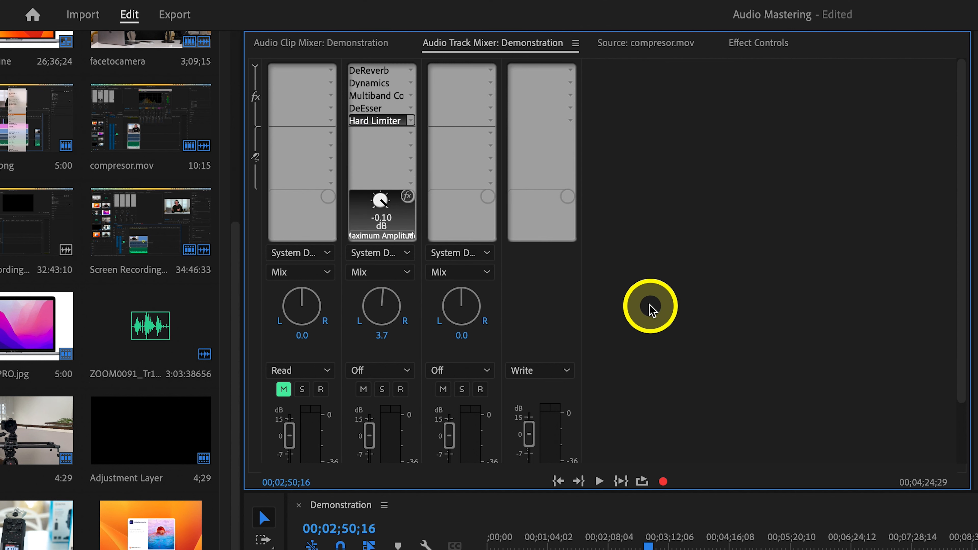
Add the Loudness Meter from Special to the first effect slot of the Mix track and open its editor
scroll(647, 306, "down", 3)
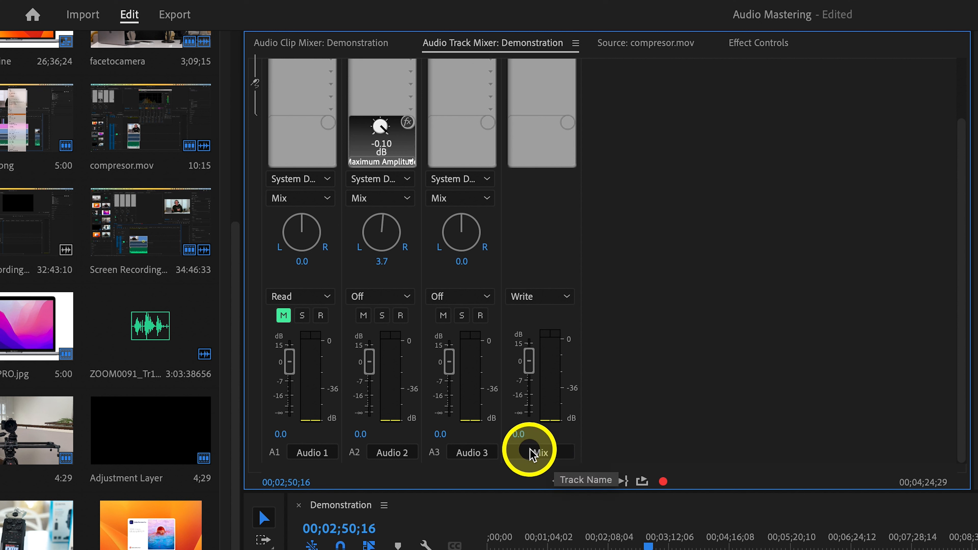
scroll(579, 459, "up", 4)
left_click(578, 454)
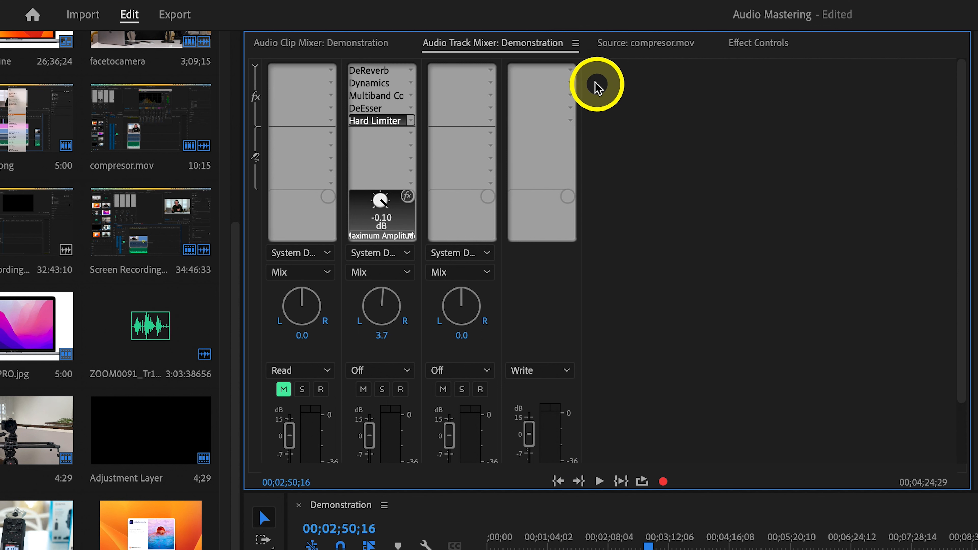
left_click(570, 69)
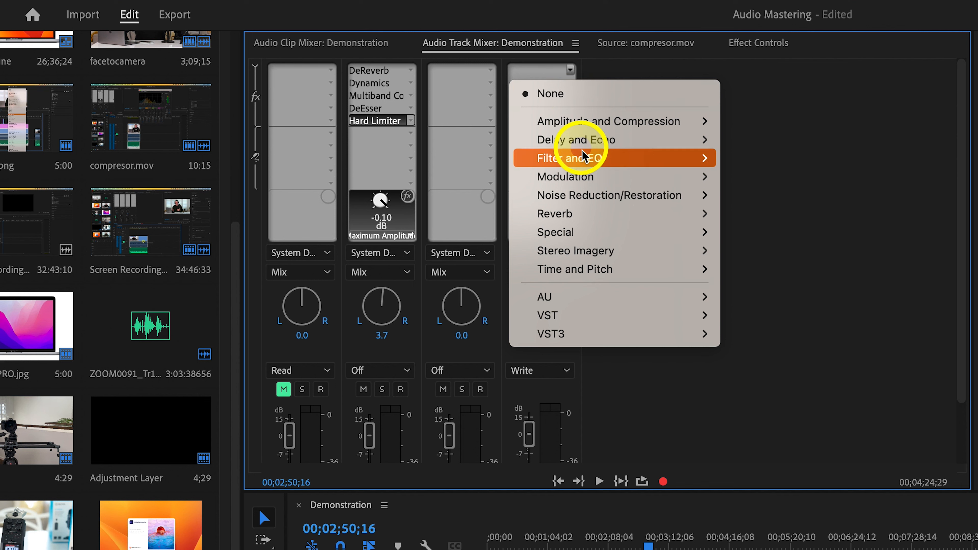
mouse_move(579, 232)
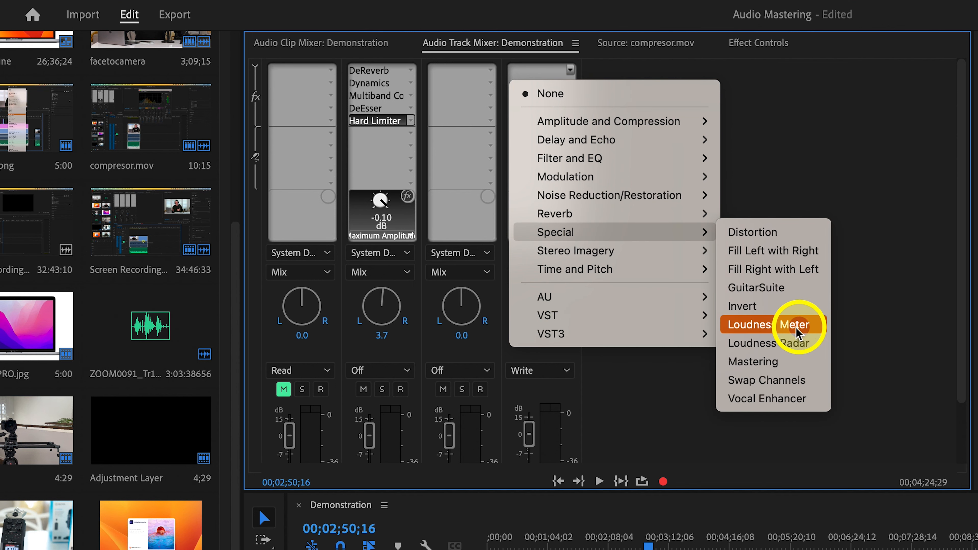
left_click(739, 347)
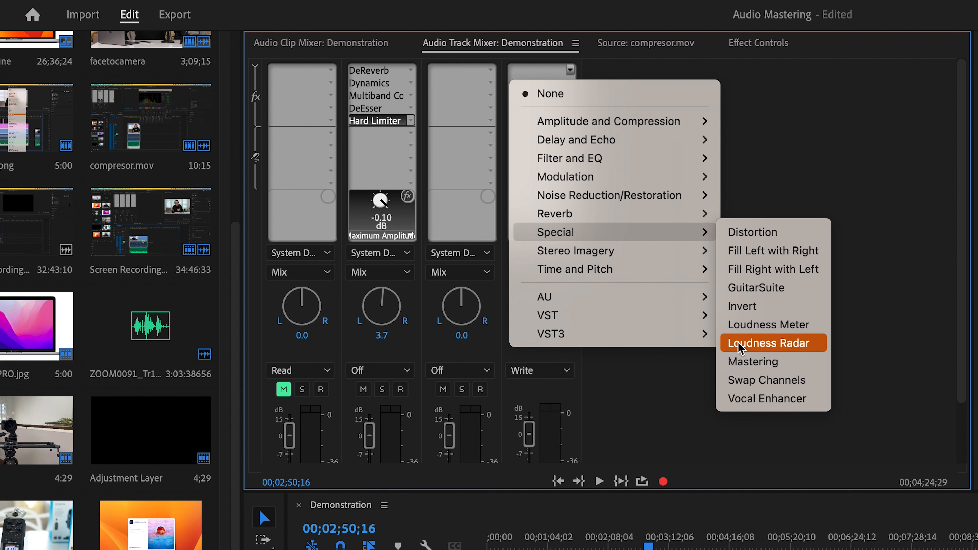
left_click(773, 327)
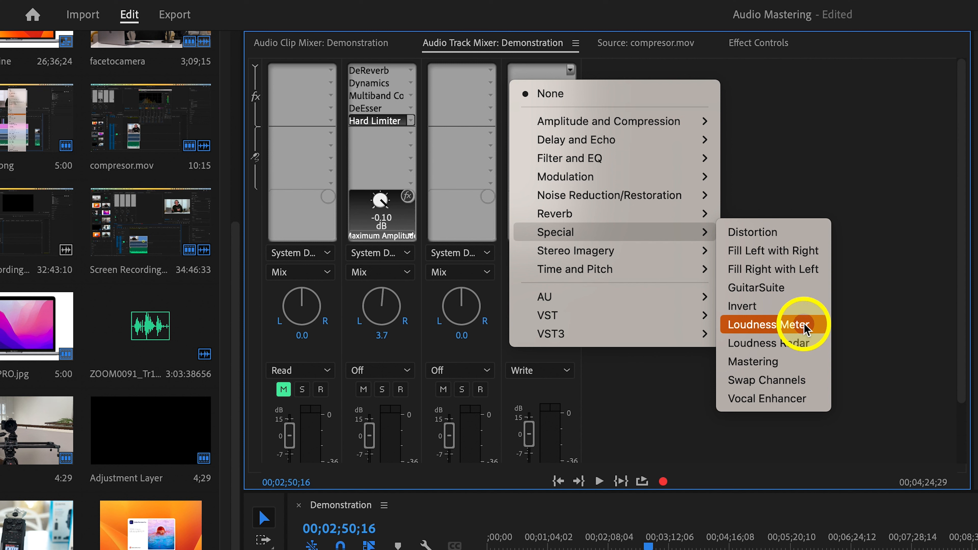
left_click(791, 327)
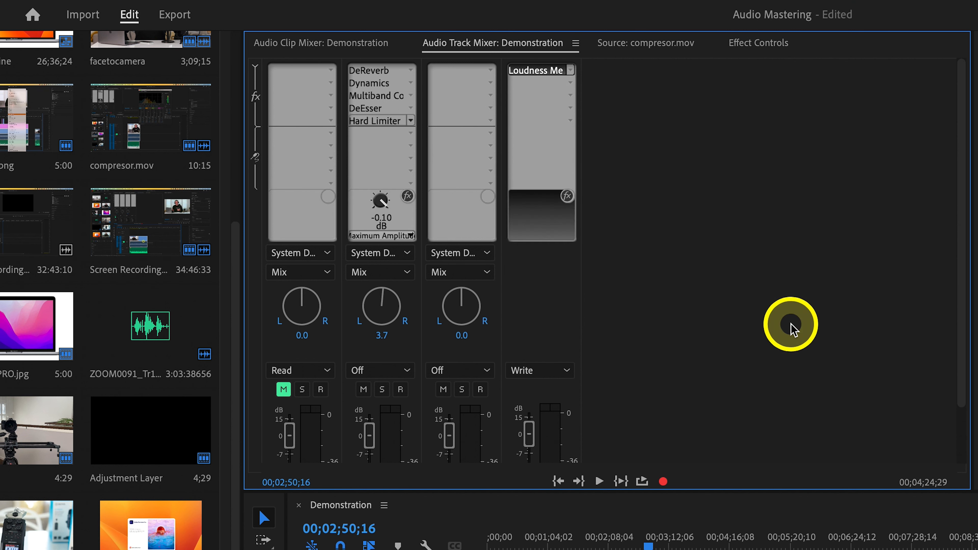
double_click(536, 73)
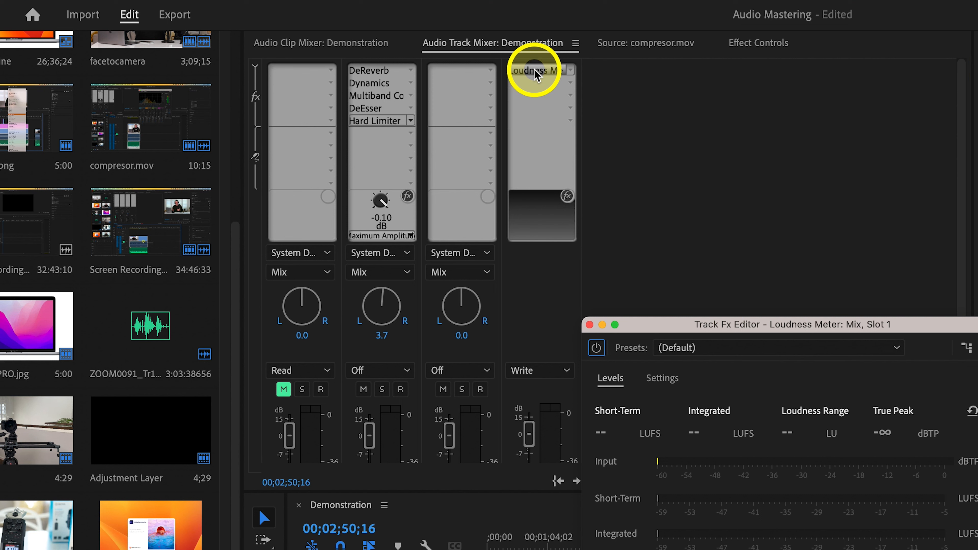
left_click_drag(793, 330, 793, 210)
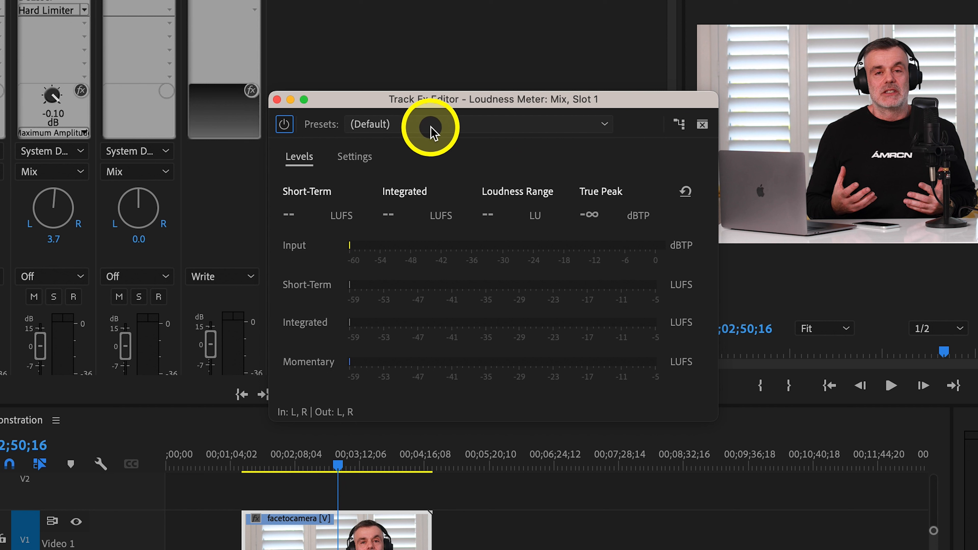
Apply the YouTube preset to the Loudness Meter and review its target loudness and true peak settings
left_click(403, 131)
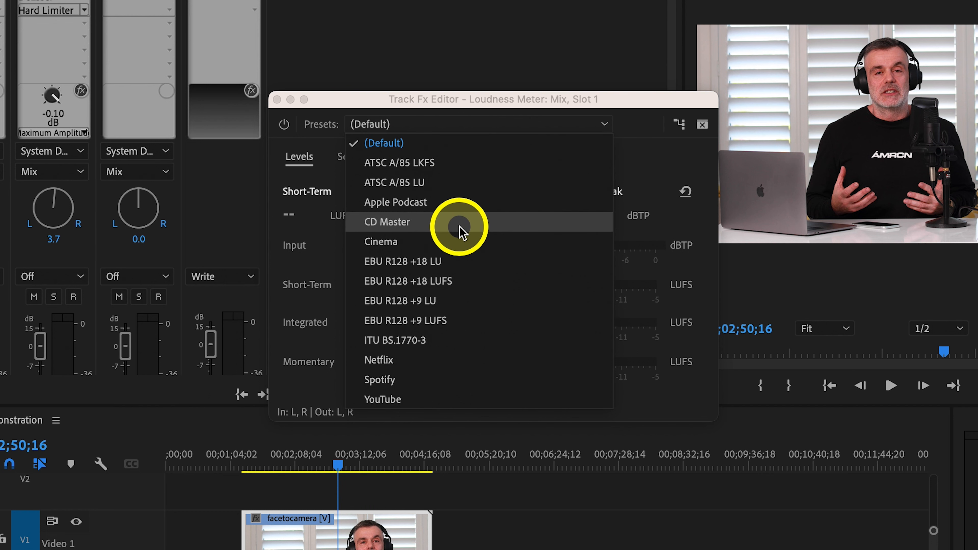
left_click(571, 208)
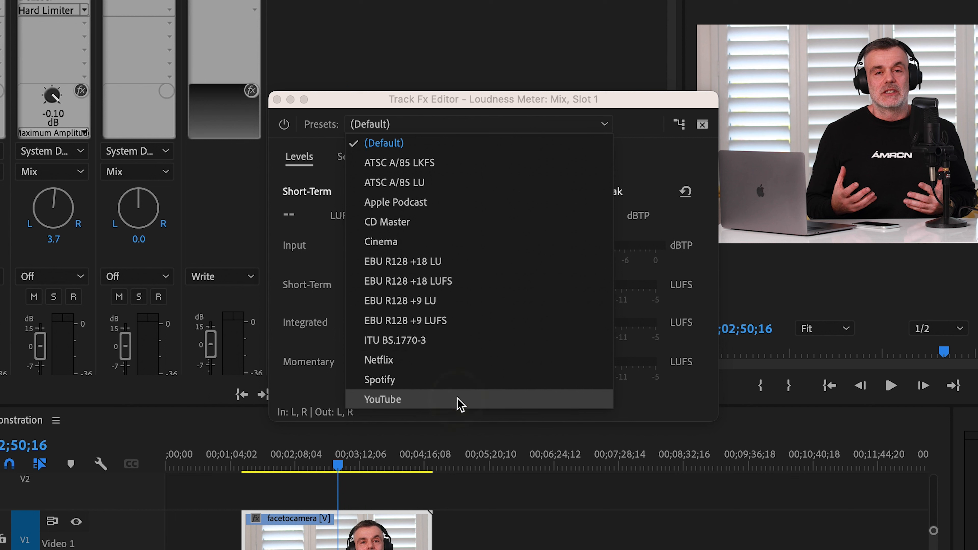
left_click(405, 402)
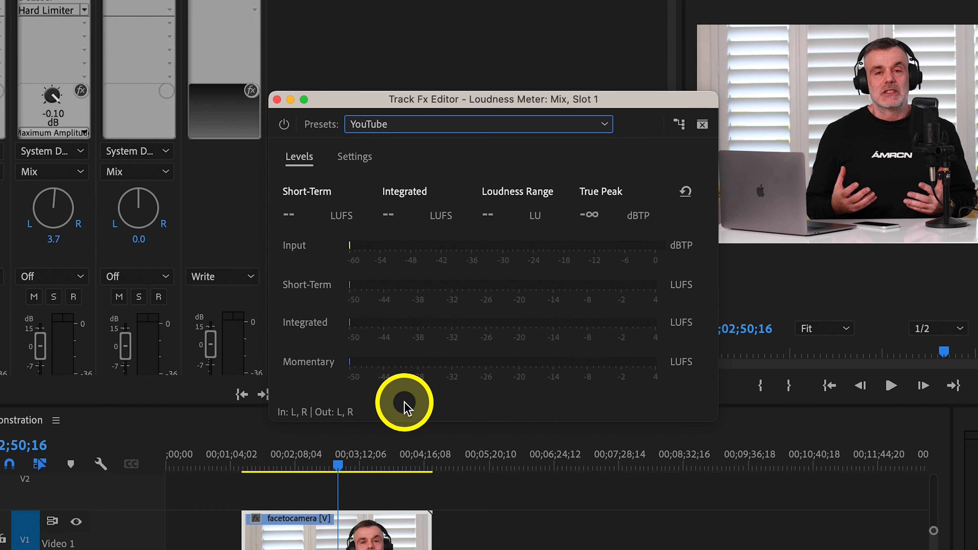
left_click(360, 161)
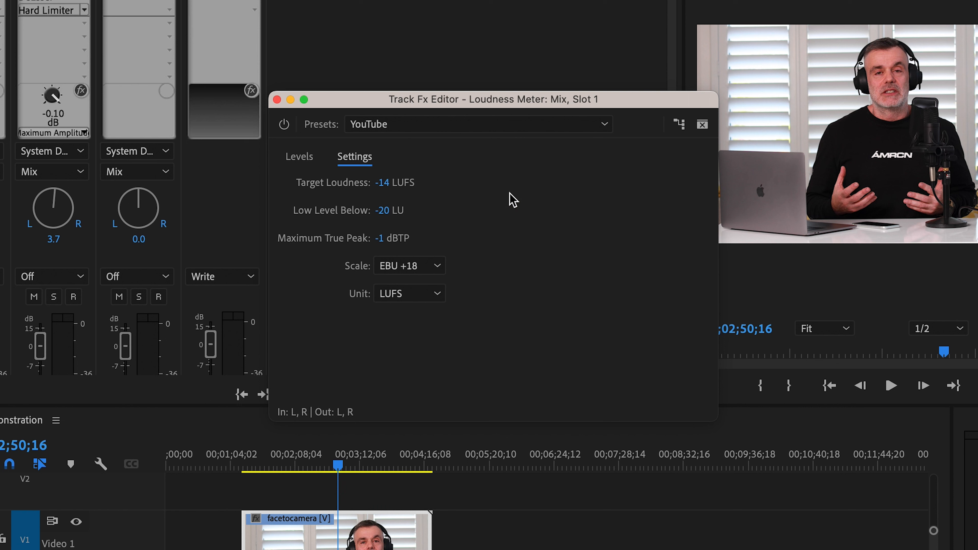
left_click(300, 162)
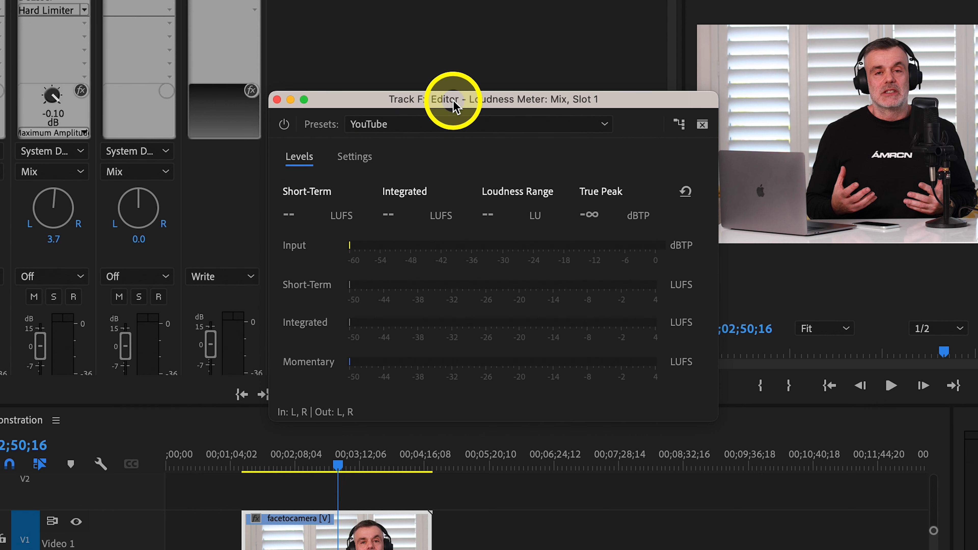
Play the sequence from about 00;01;38;13 to measure the mix loudness with the Loudness Meter, and close the meter
left_click_drag(453, 106, 463, 46)
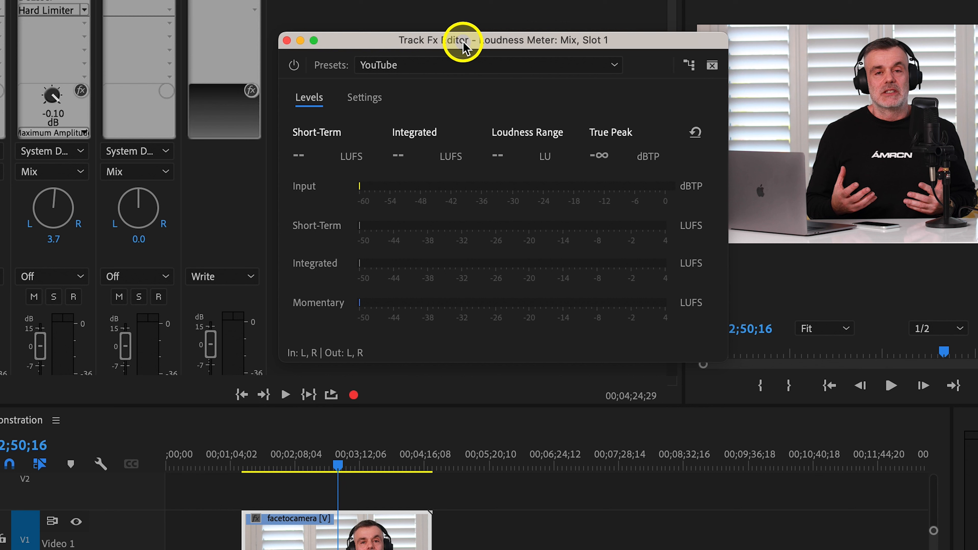
left_click(267, 461)
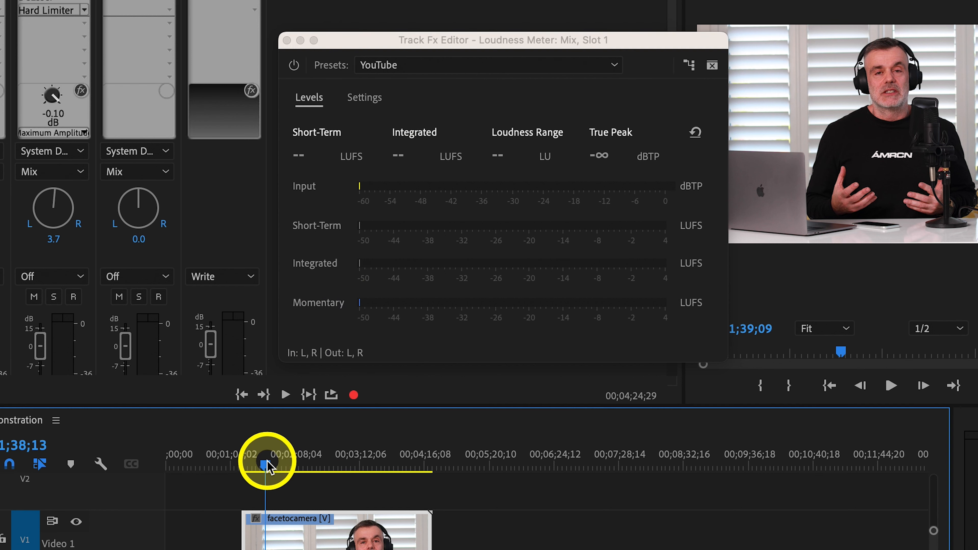
key("space")
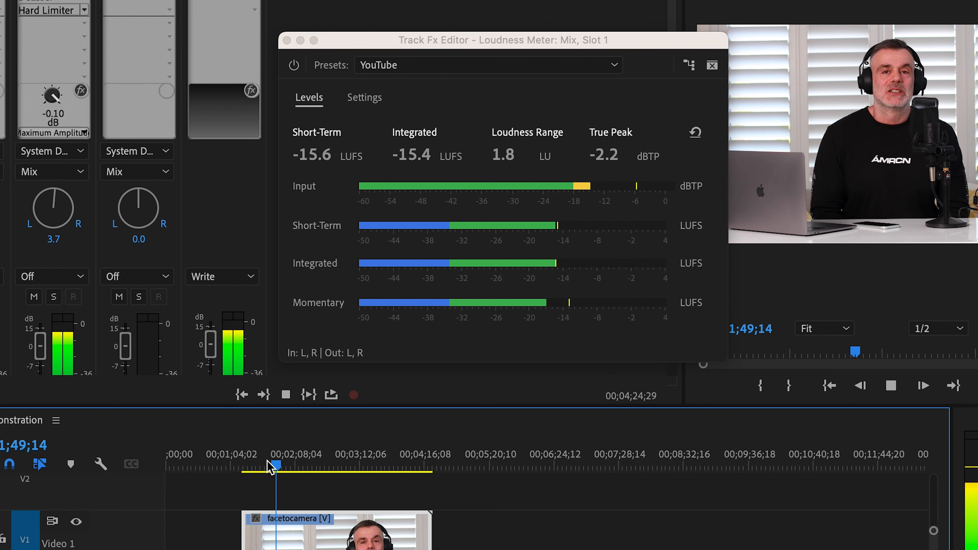
key("space")
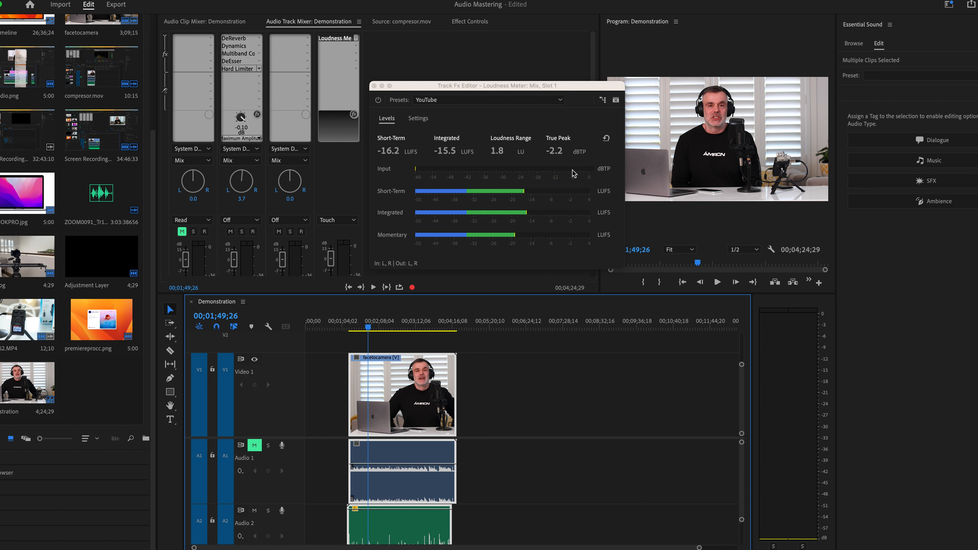
left_click_drag(402, 85, 424, 84)
left_click(396, 85)
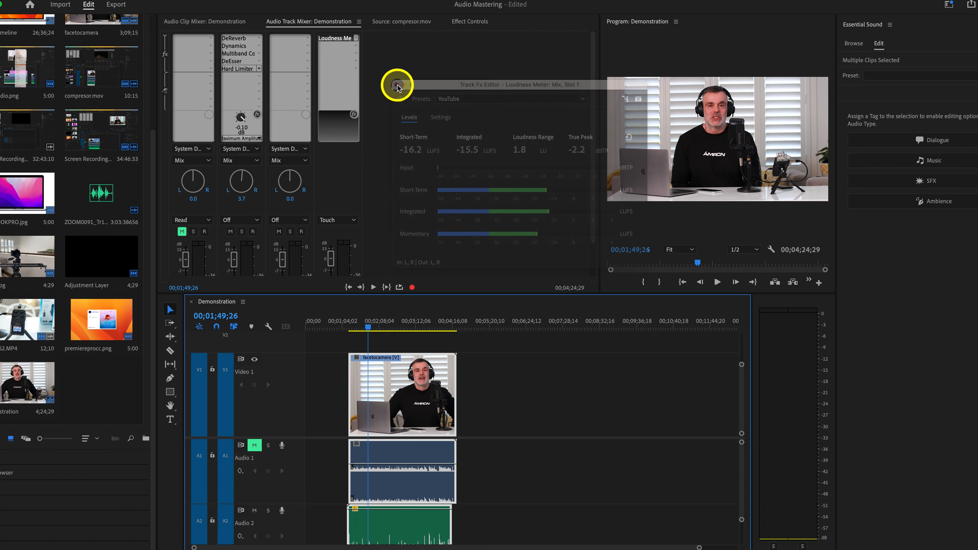
Set the Input Boost of the Hard Limiter on Audio 2 to 2.2 dB and close its editor
double_click(246, 70)
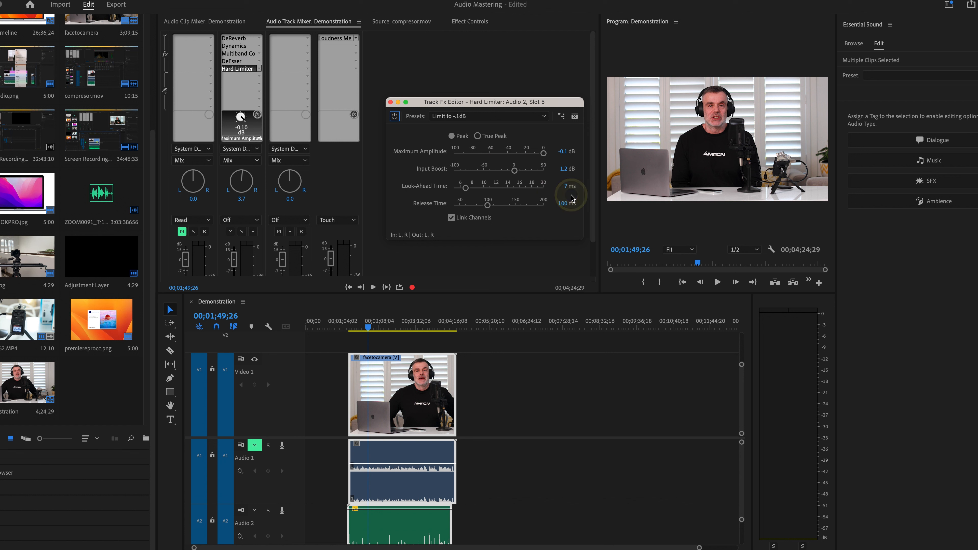
left_click(565, 169)
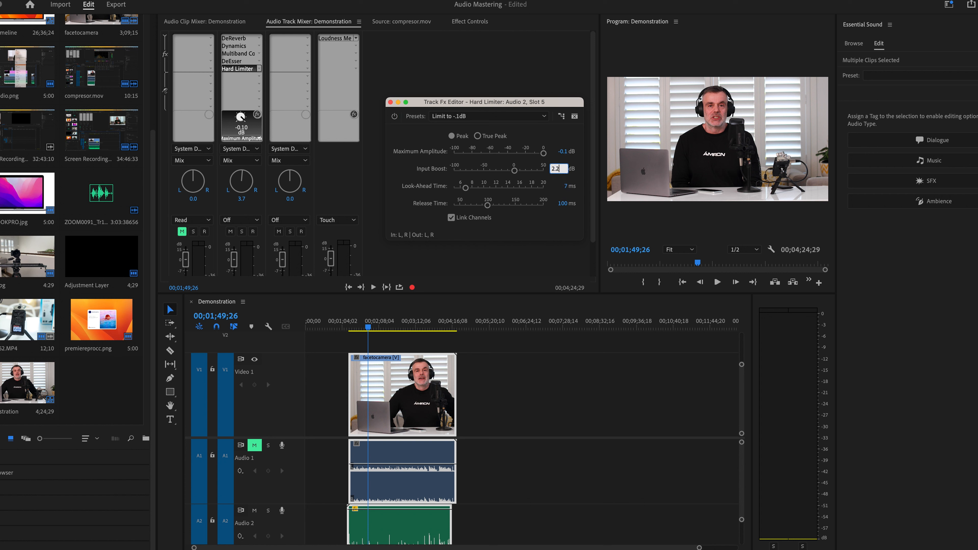
left_click(391, 101)
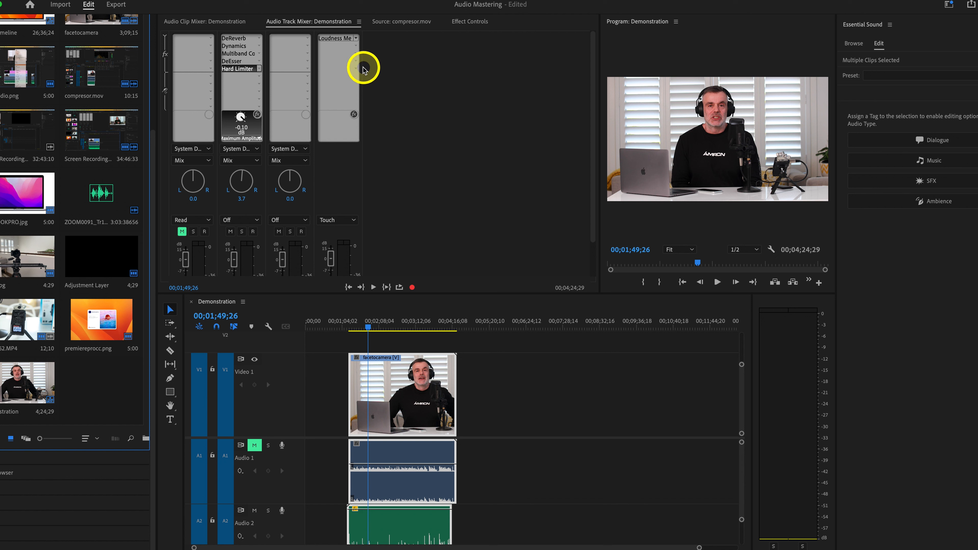
Reopen the Loudness Meter on the Mix track and play the sequence from about 00;02;05 to measure the loudness again
double_click(340, 40)
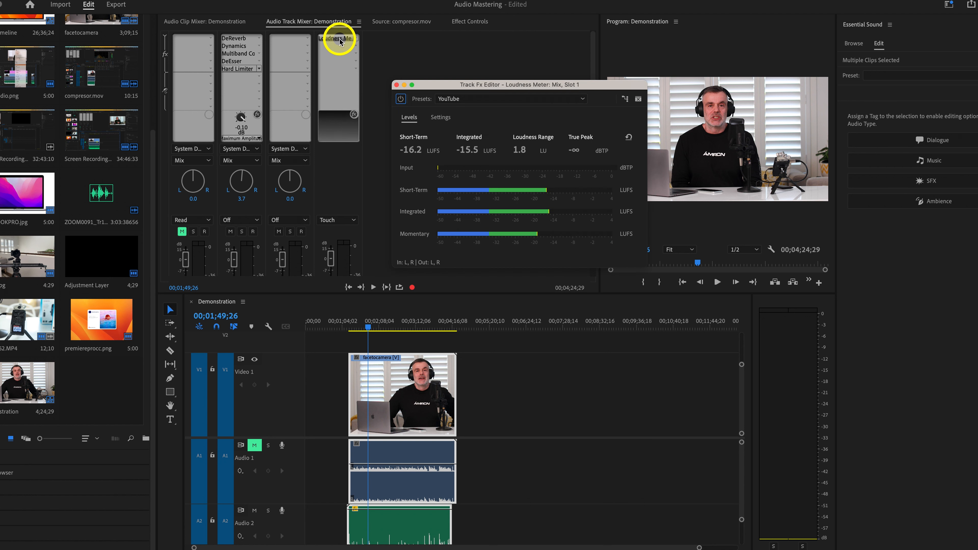
left_click(378, 326)
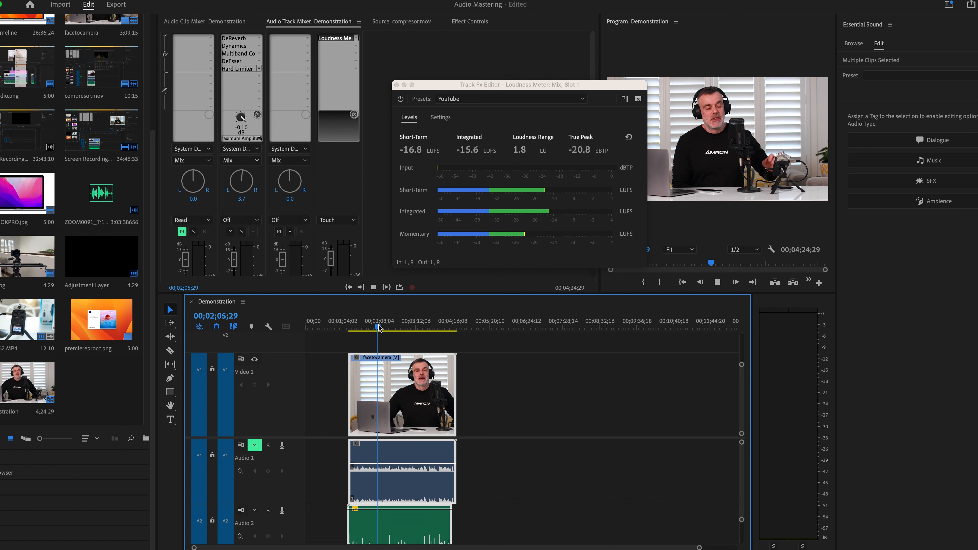
key("space")
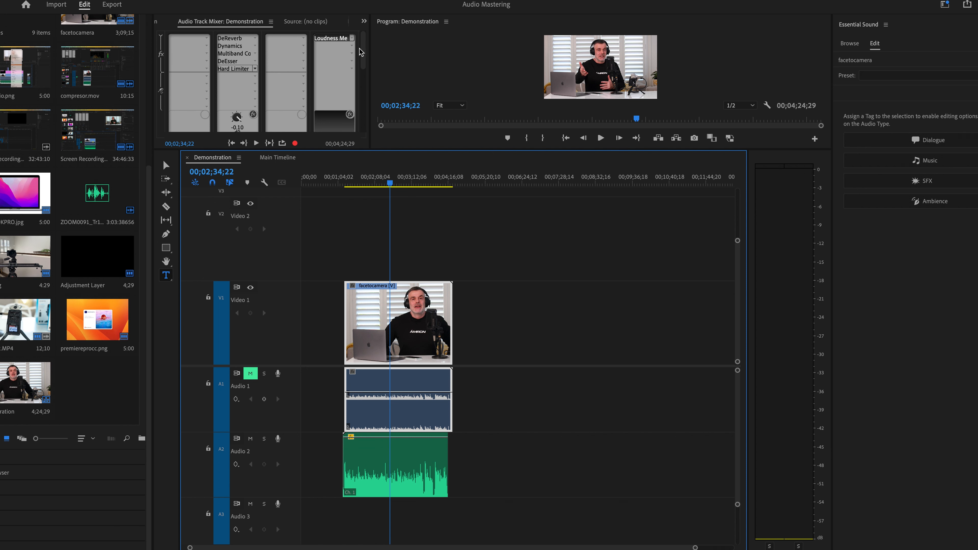
Add a Parametric Equalizer from Filter and EQ to the Mix track's second effect slot and apply its Vocal Enhancer preset
left_click(351, 48)
mouse_move(359, 103)
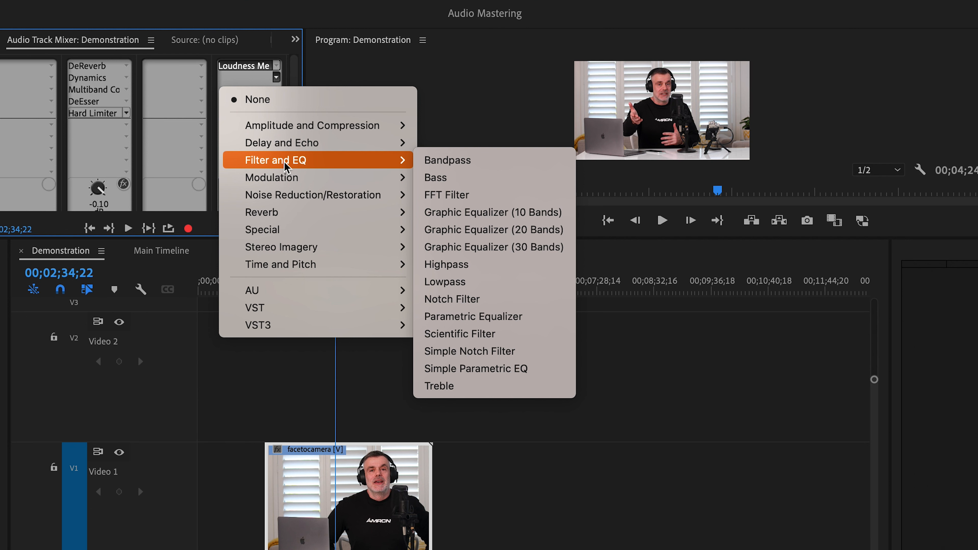
left_click(500, 322)
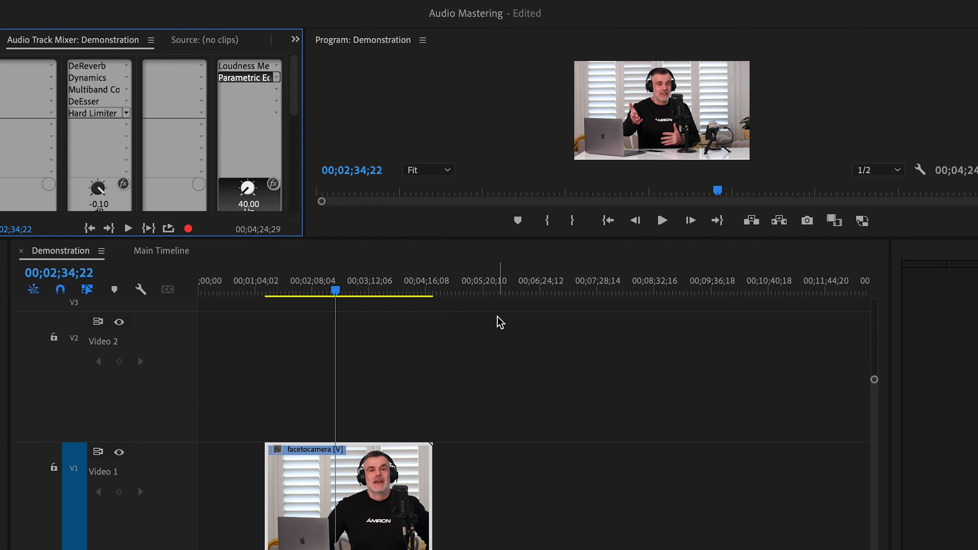
double_click(256, 80)
left_click_drag(423, 270, 361, 167)
left_click(377, 186)
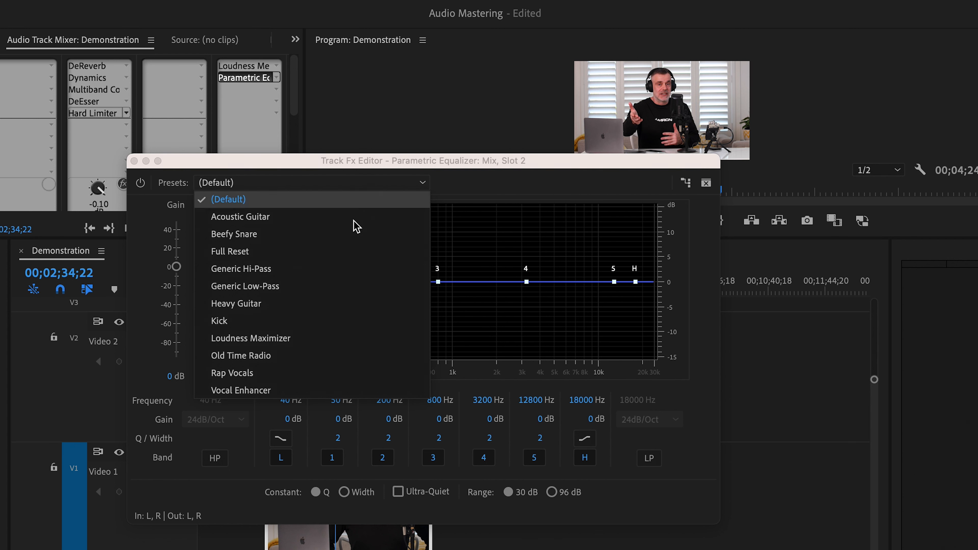
left_click(290, 390)
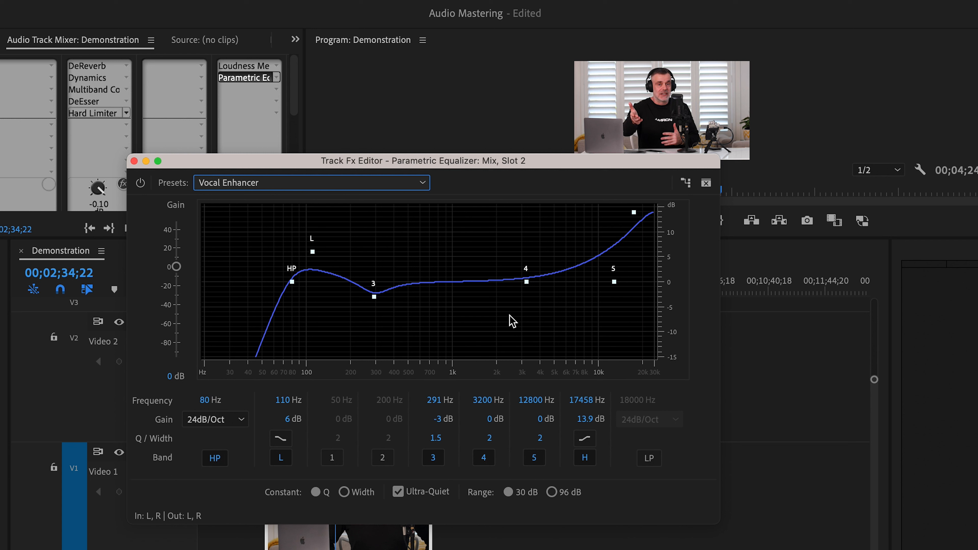
Lower the equalizer's high-pass (HP) cutoff frequency to about 35 Hz
left_click_drag(293, 282, 267, 281)
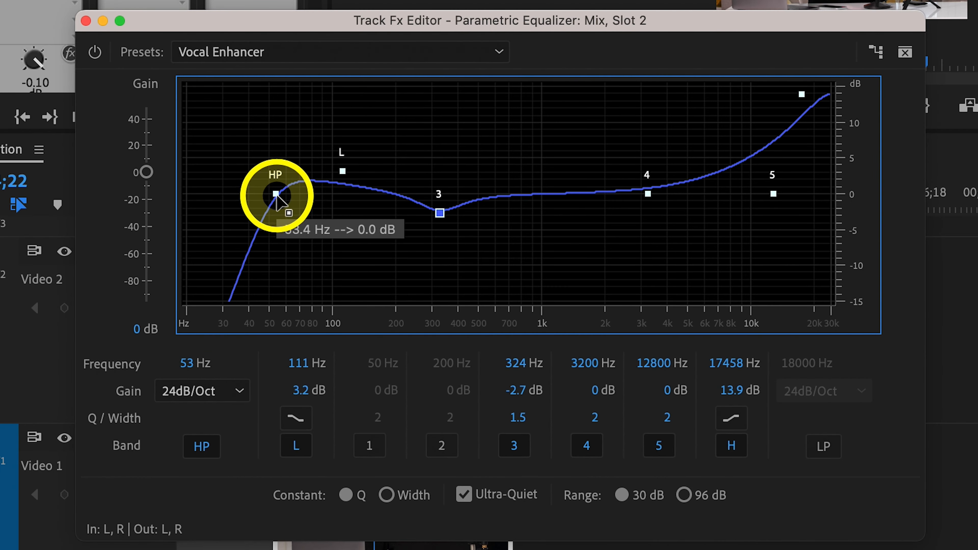
left_click_drag(268, 284, 257, 285)
left_click_drag(260, 193, 238, 194)
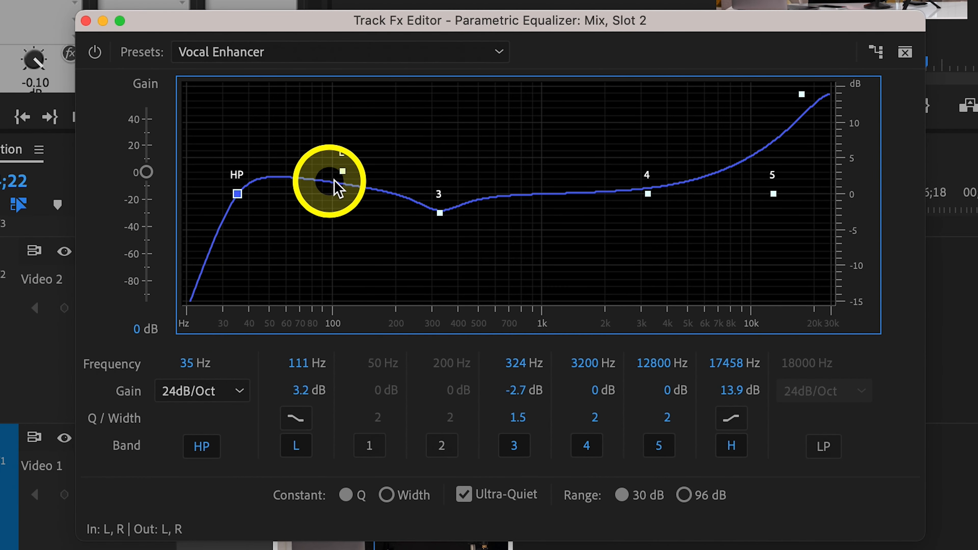
Shift band L to about 89 Hz at 1.7 dB, band 3 to 377 Hz, band 4 to 4366 Hz at -0.8 dB and band H to 10.3 dB
left_click_drag(343, 172, 322, 181)
left_click(441, 215)
left_click_drag(441, 215, 454, 213)
left_click_drag(648, 195, 677, 199)
left_click_drag(802, 95, 806, 121)
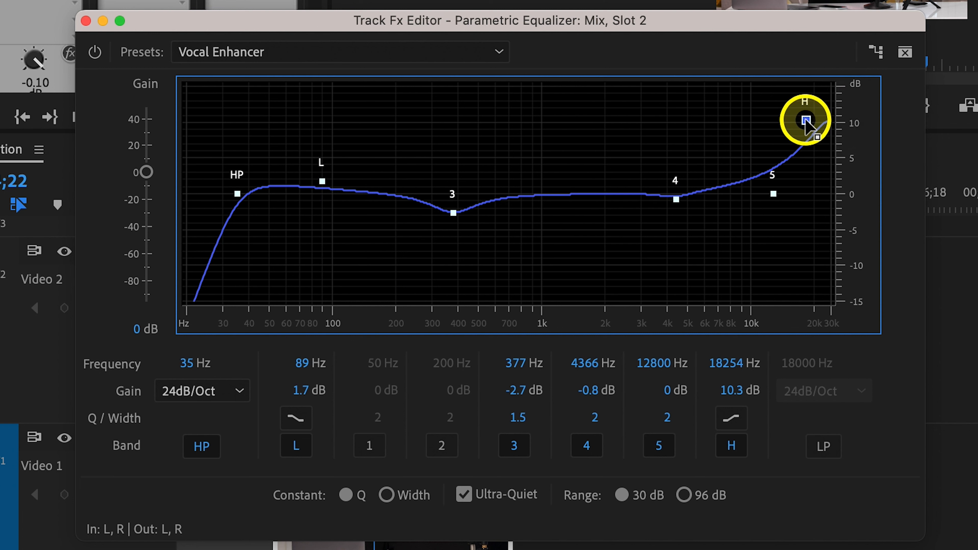
Enable equalizer bands 1 and 2 and turn off band 5
left_click(443, 448)
left_click(371, 449)
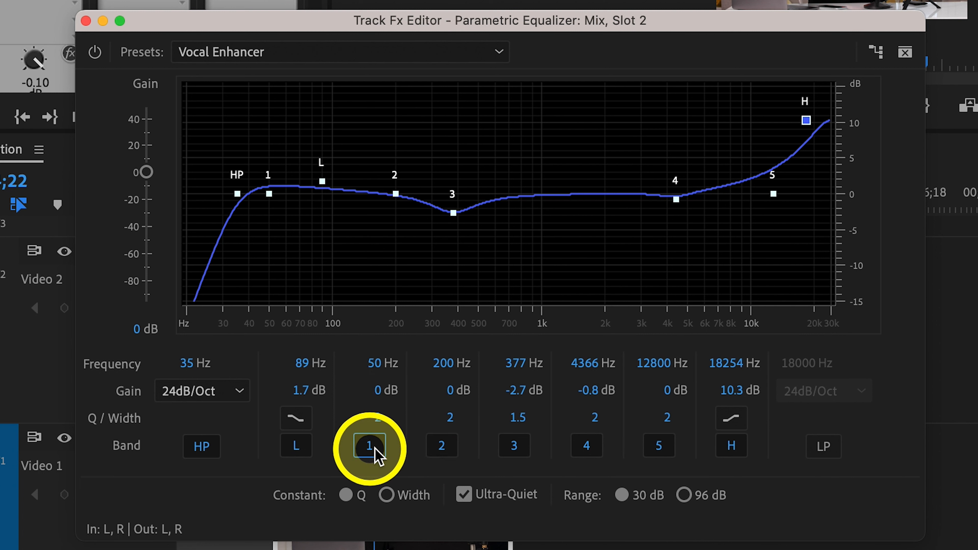
left_click(593, 456)
left_click(657, 451)
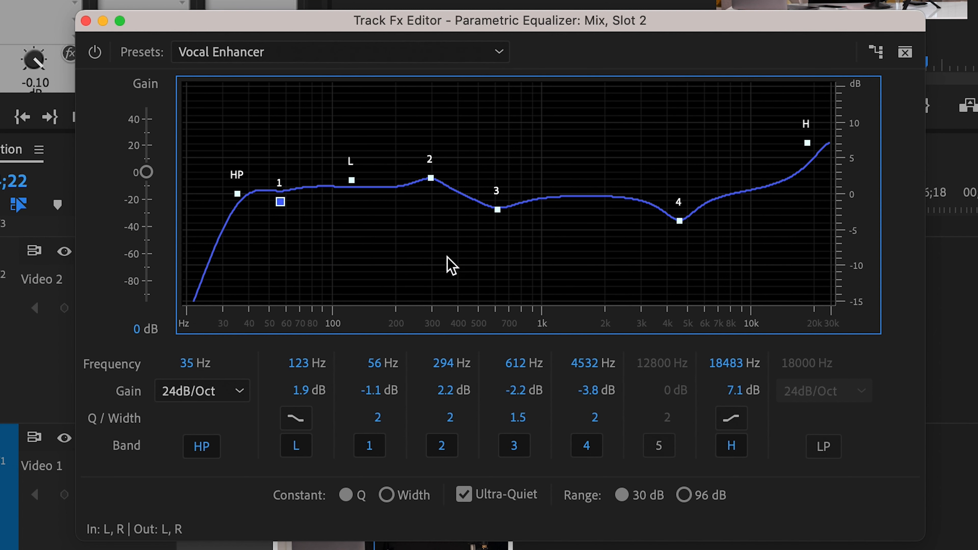
Reshape the curve with HP at about 26 Hz, band 4 at 4002 Hz and -2.2 dB, H at -0.2 dB, band 3 at 1139 Hz and -5.2 dB
left_click_drag(280, 202, 211, 193)
left_click_drag(680, 222, 659, 157)
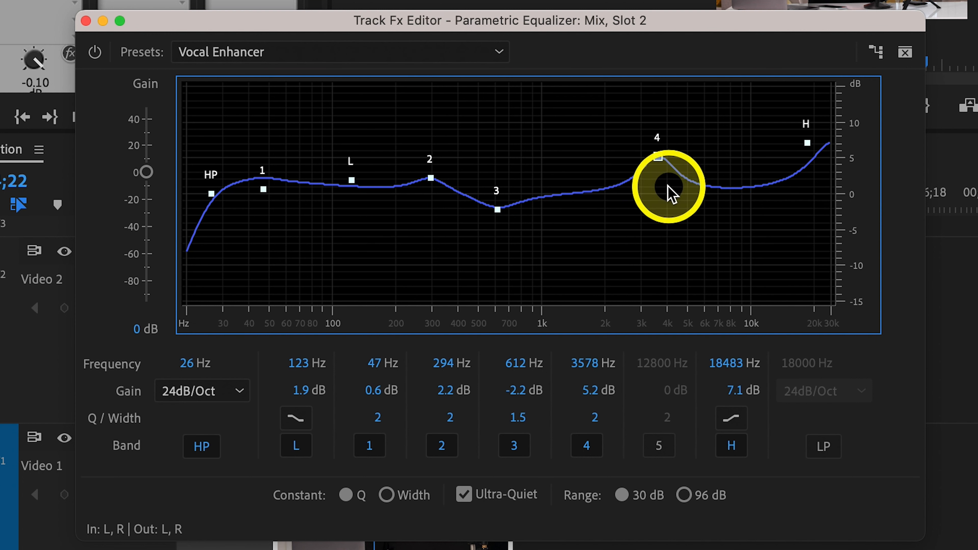
left_click_drag(662, 163, 669, 210)
left_click_drag(807, 143, 810, 184)
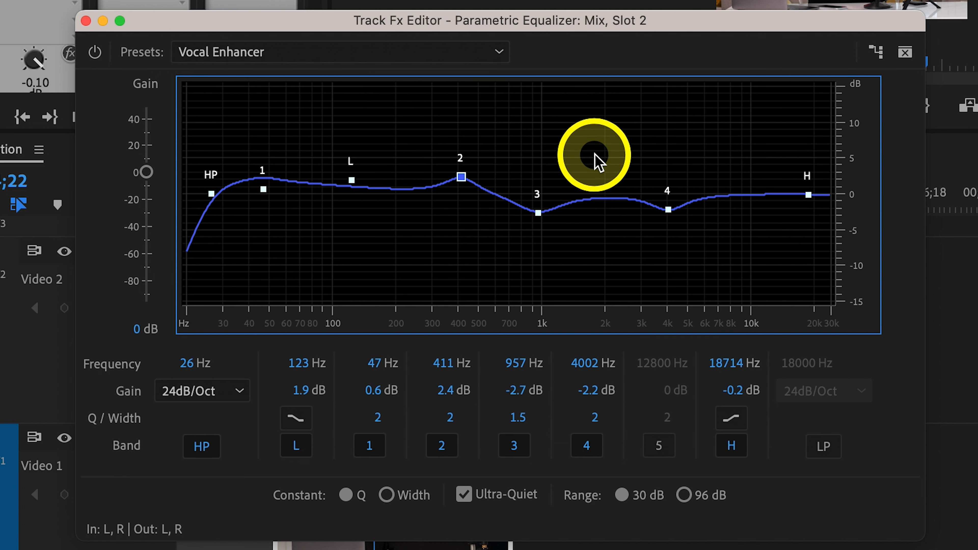
left_click_drag(539, 213, 554, 231)
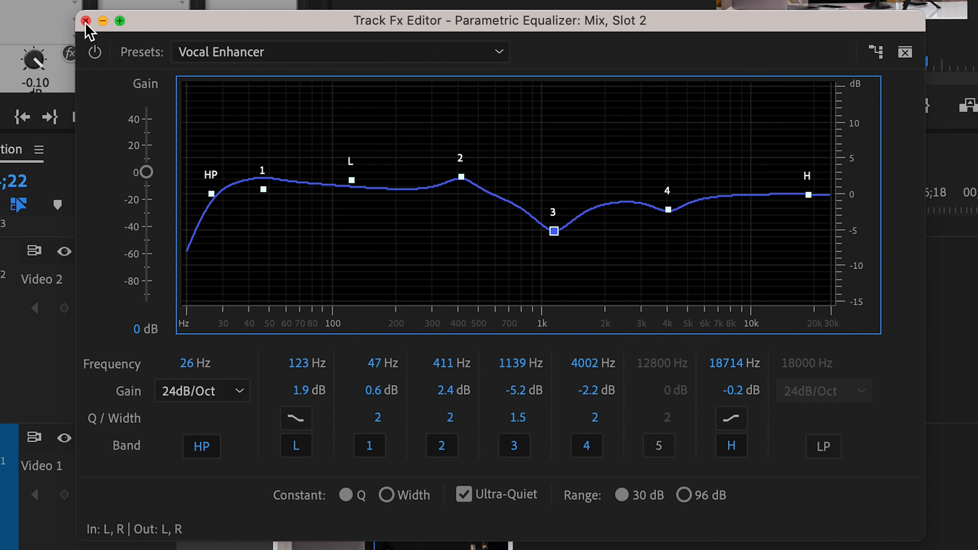